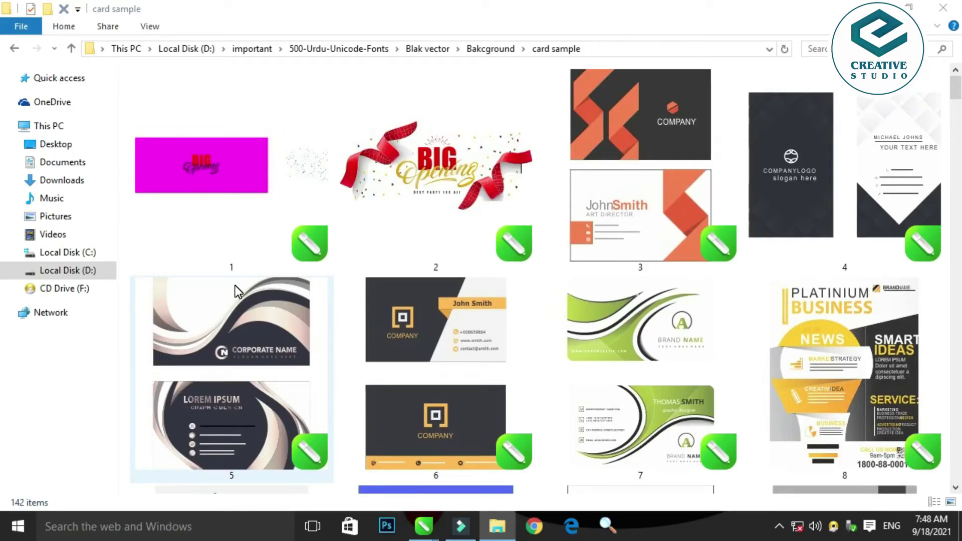
Step: Look through the business card designs in the card sample folder for reference
scroll(701, 193, down, 10)
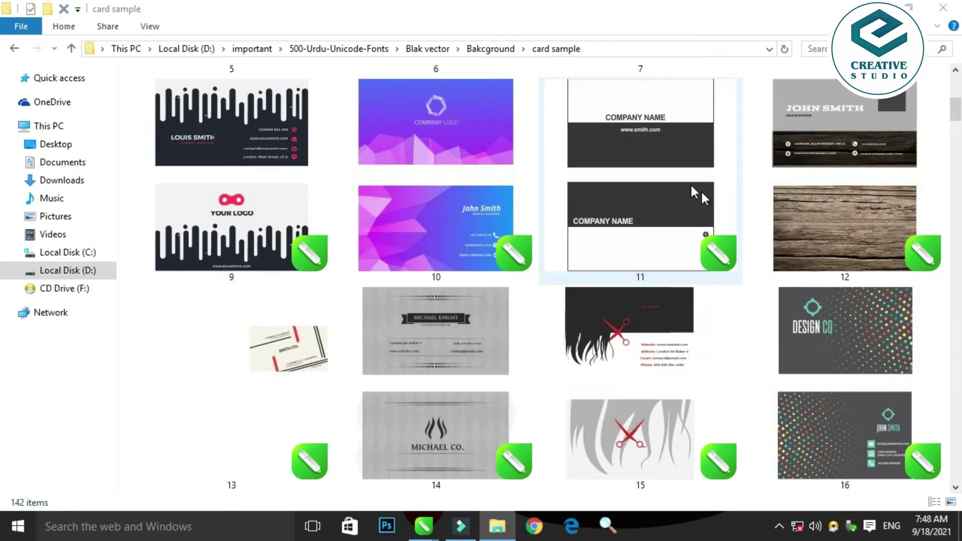
scroll(465, 167, down, 3)
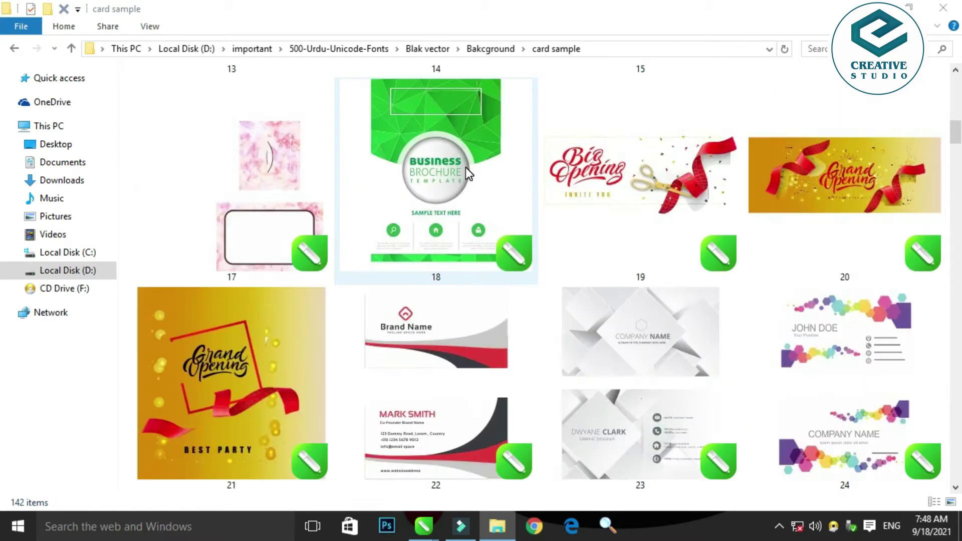
scroll(461, 189, down, 3)
scroll(450, 208, down, 9)
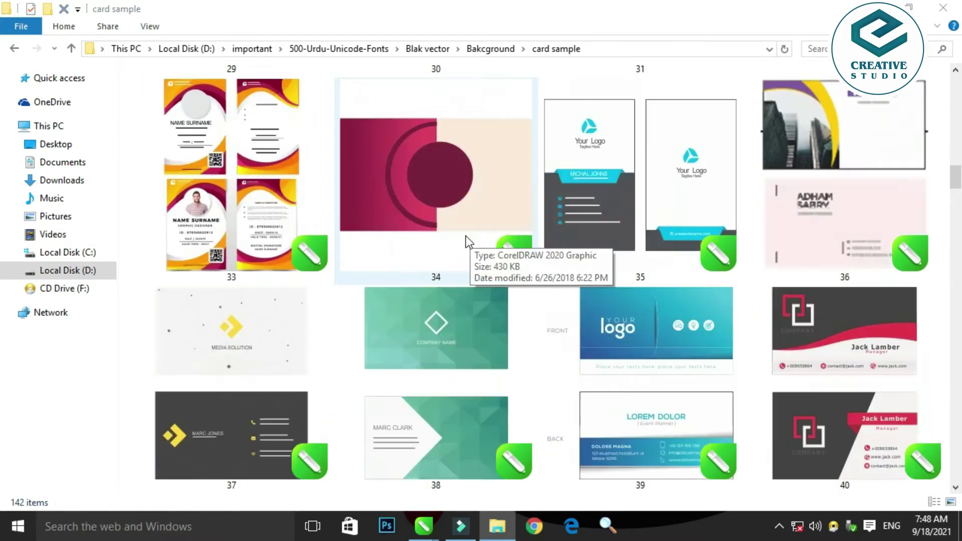
scroll(456, 229, down, 18)
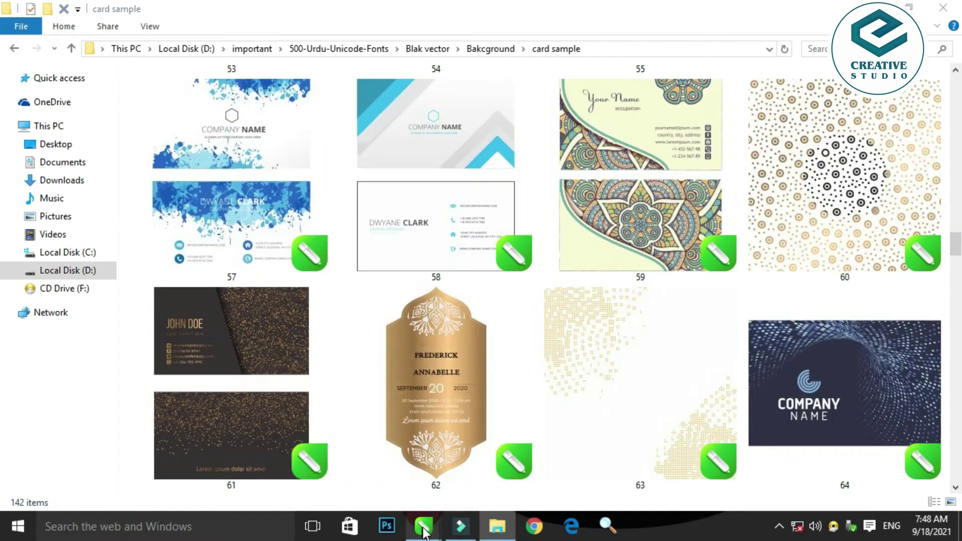
Step: Switch to CorelDRAW and draw a rectangle 3.5 inches wide and 2 inches high on the blank Letter page
click(424, 532)
click(382, 485)
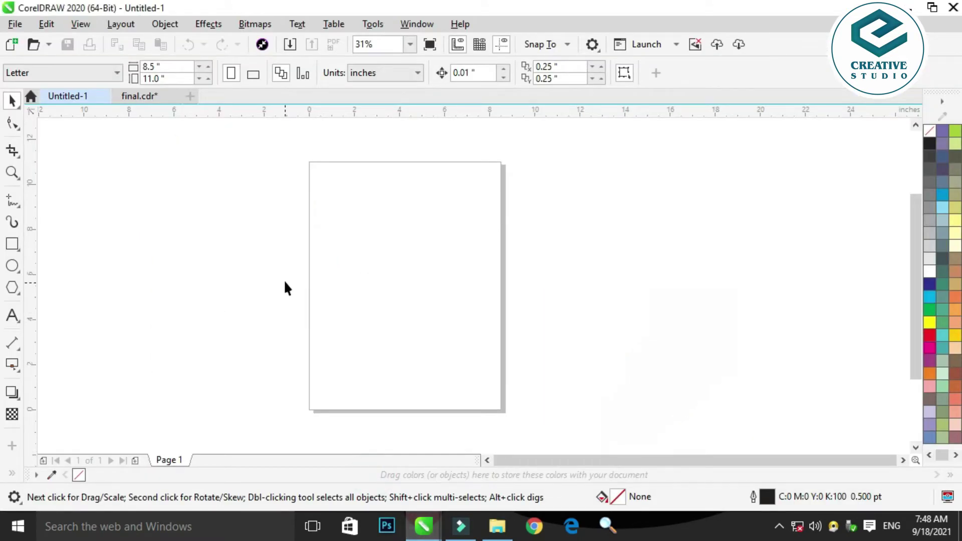
click(11, 245)
drag(244, 210, 664, 383)
key(space)
click(150, 66)
text(.5)
key(Tab)
text(2)
key(Return)
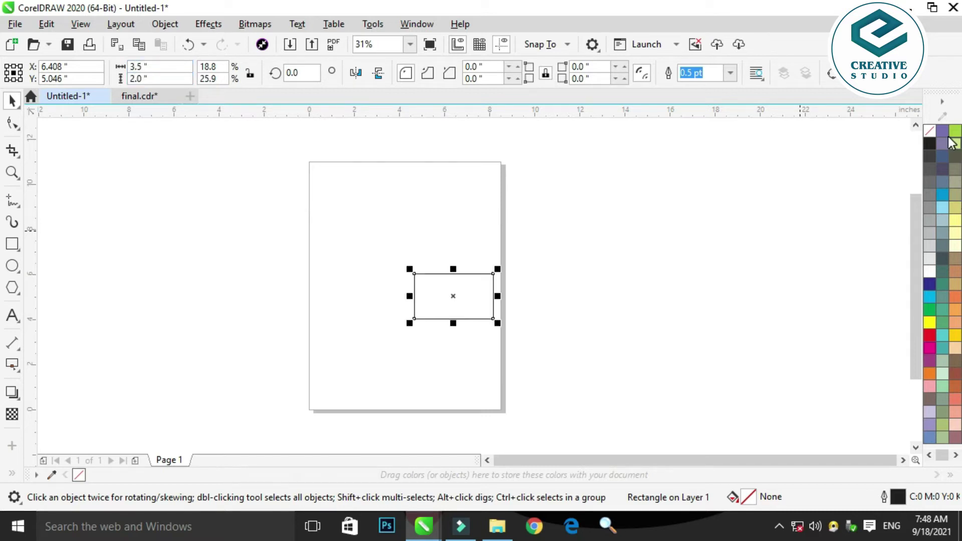
Step: Move the card rectangle to about the middle of the page
drag(468, 291, 428, 269)
scroll(429, 279, up, 2)
mouse_move(496, 278)
mouse_down()
mouse_move(460, 316)
mouse_move(496, 277)
mouse_up()
scroll(520, 268, down, 3)
scroll(486, 296, up, 5)
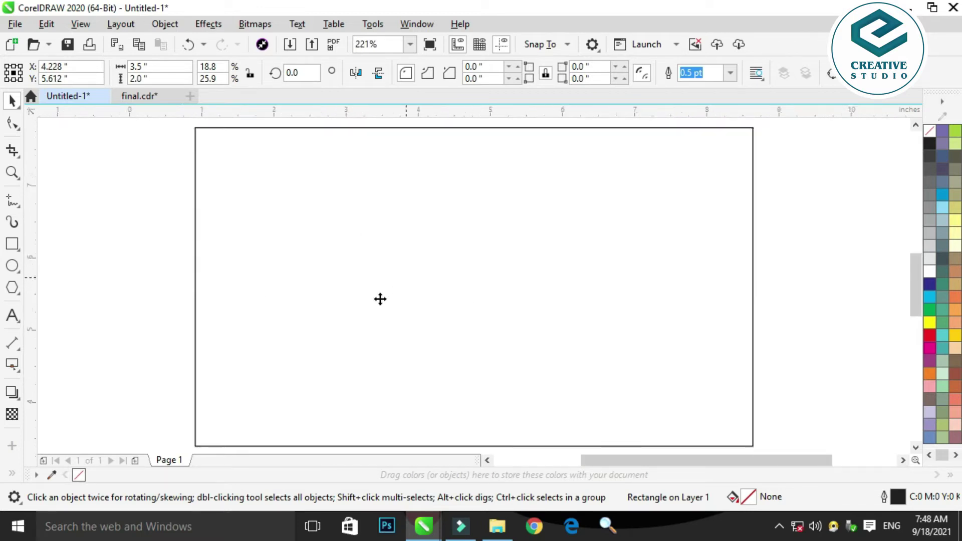
scroll(287, 280, down, 5)
click(287, 280)
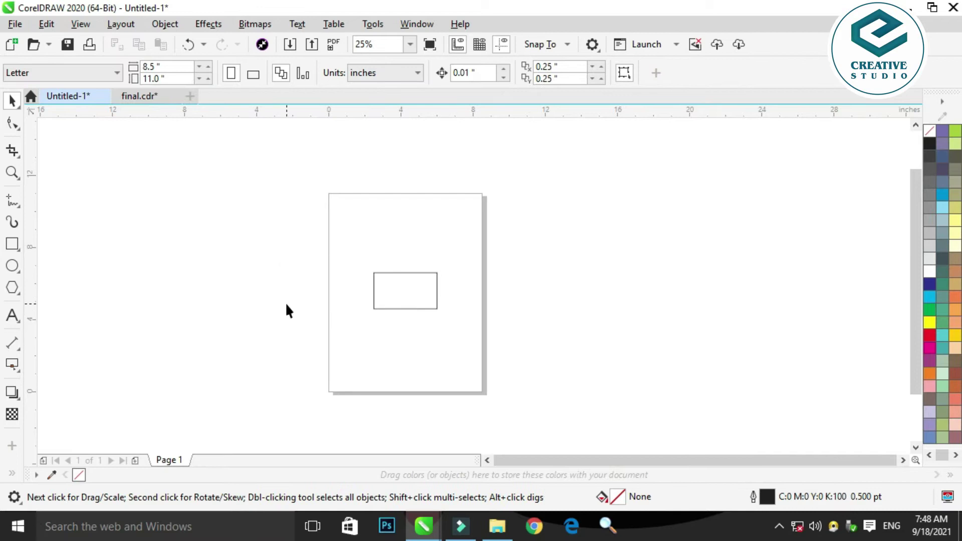
Step: Fill the card rectangle with black, keeping it in its place on the page
key(F4)
click(167, 256)
click(682, 327)
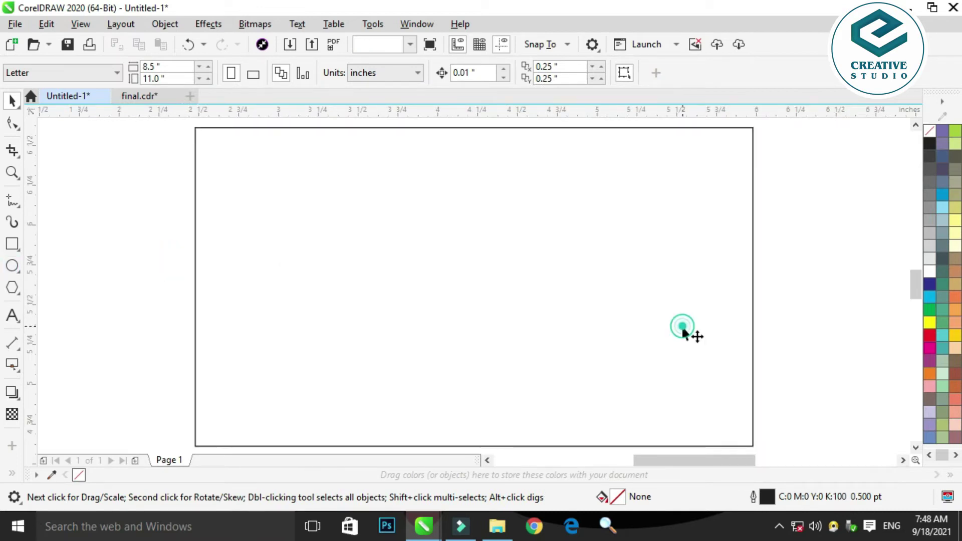
scroll(441, 273, down, 2)
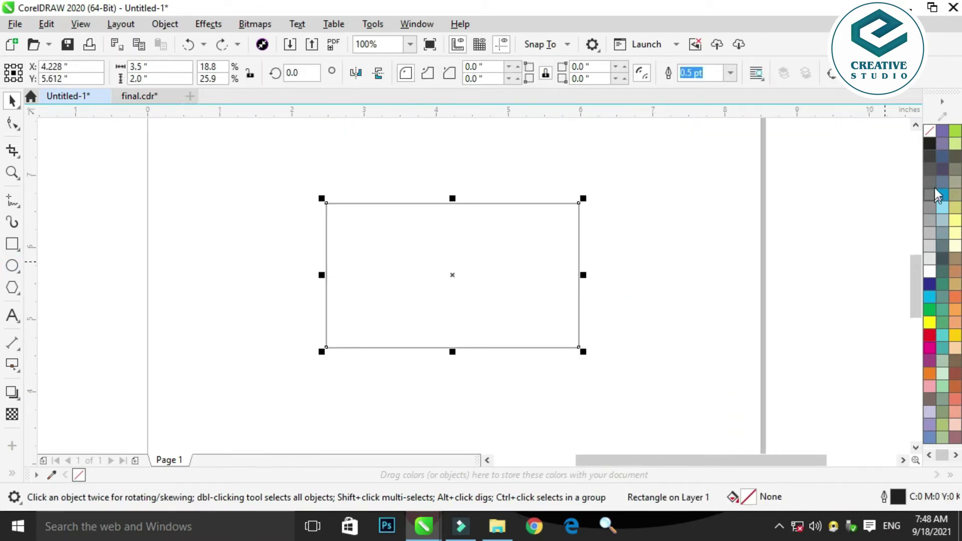
click(929, 146)
drag(474, 238, 474, 276)
key(ctrl+z)
click(677, 292)
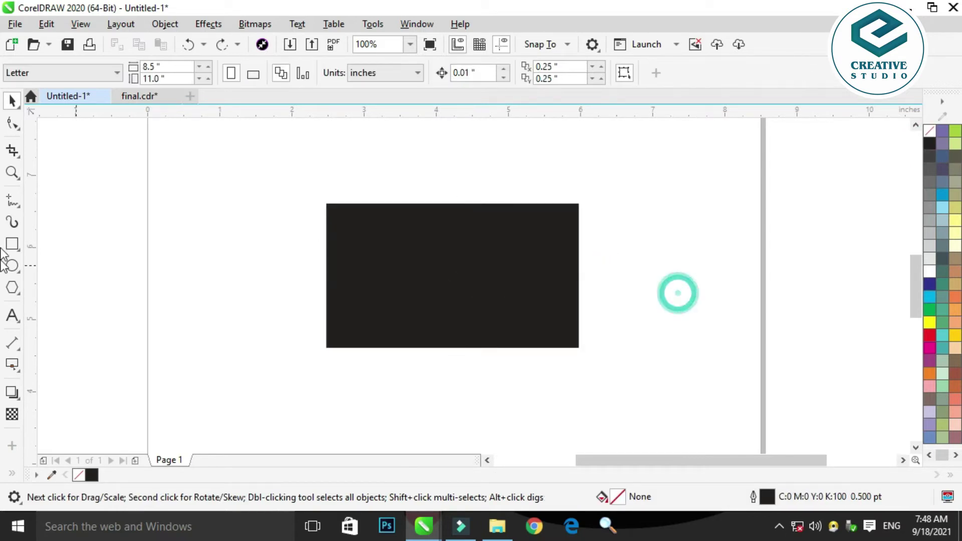
Step: Draw a closed, narrow right triangle beside the card with the Freehand tool, about 0.34 inches wide and 2 inches high
click(12, 201)
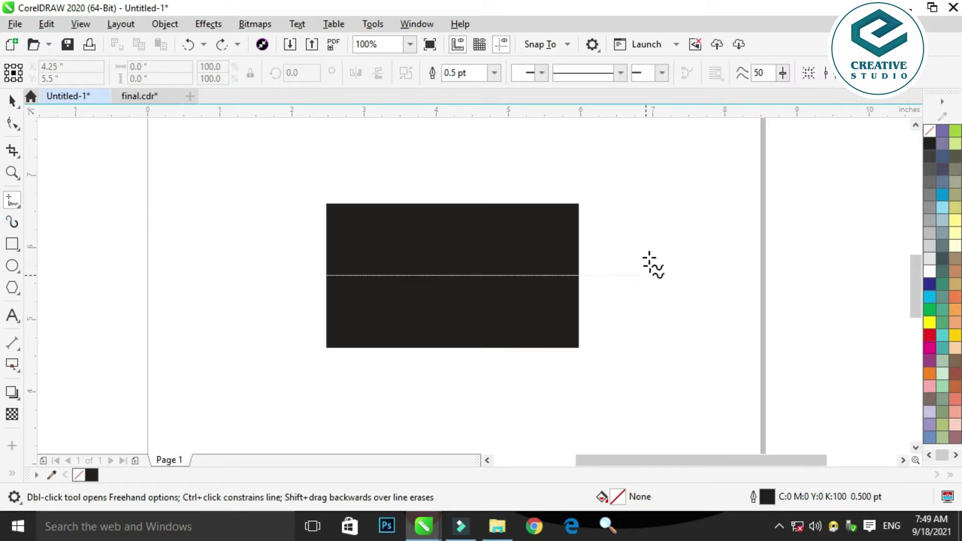
click(615, 207)
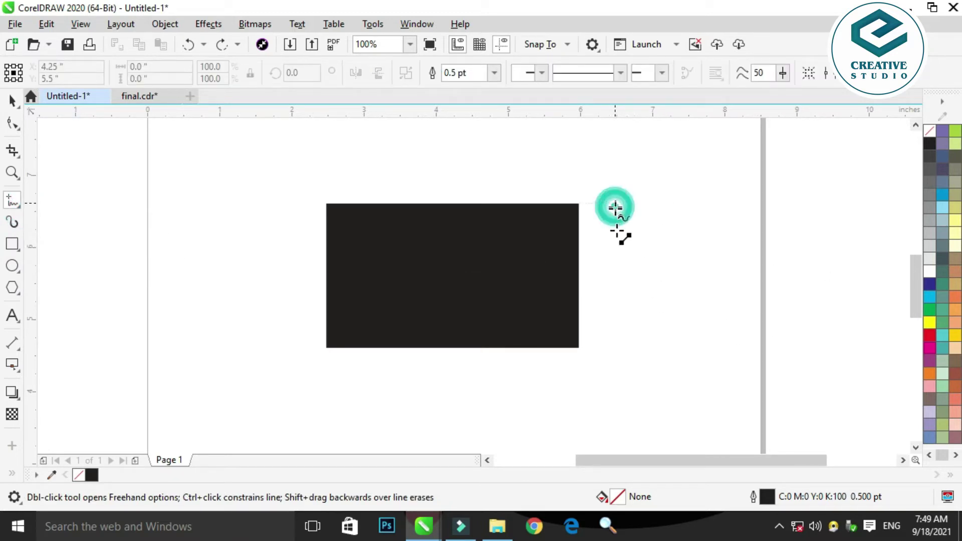
click(615, 346)
click(617, 348)
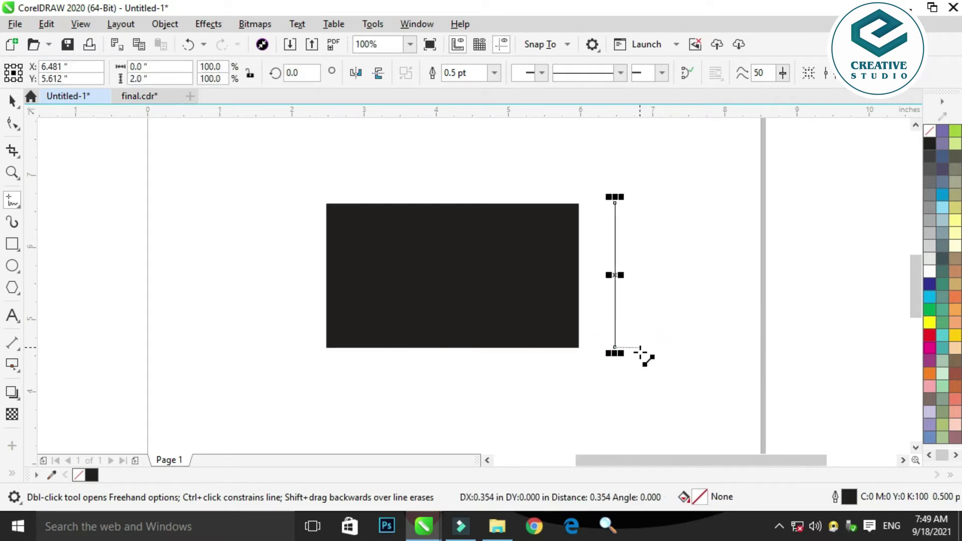
click(639, 347)
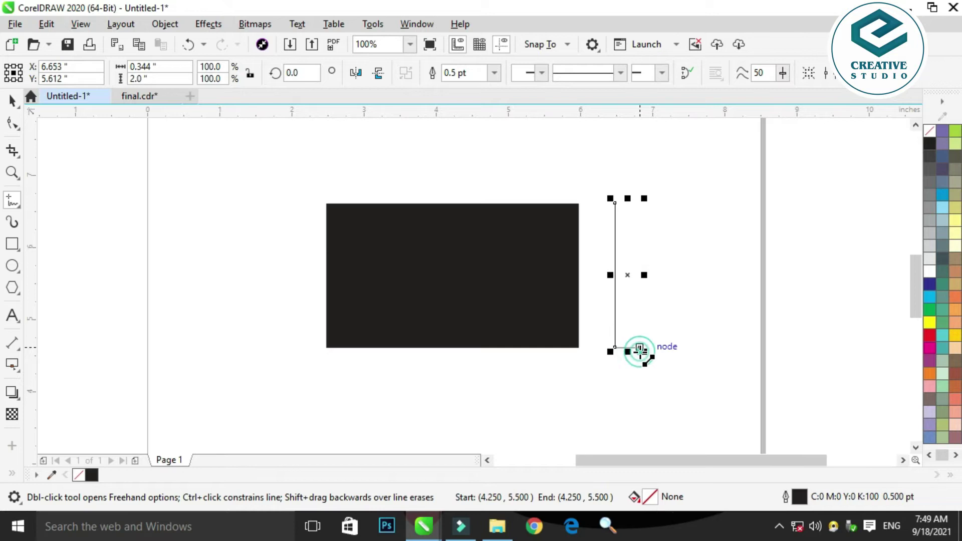
click(614, 198)
scroll(526, 198, up, 8)
scroll(547, 197, down, 7)
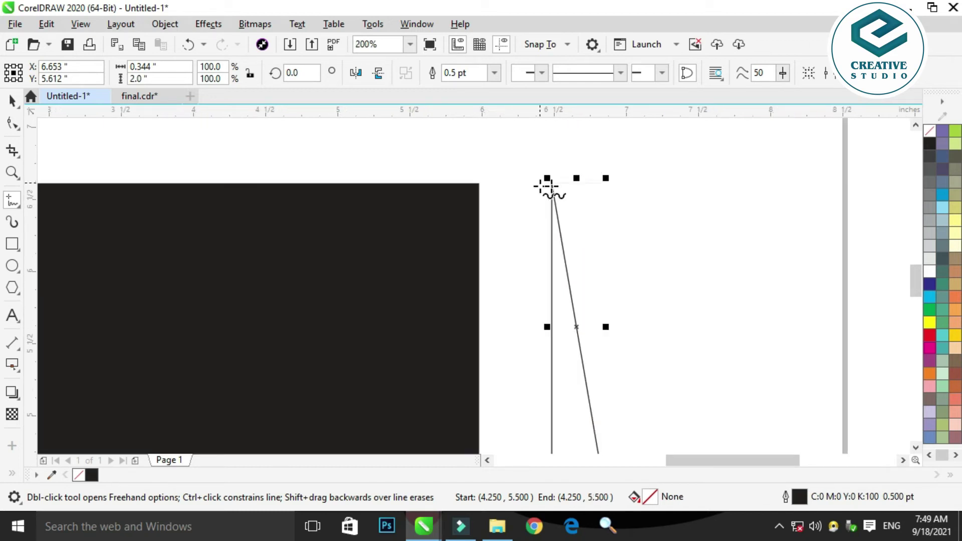
key(space)
scroll(497, 215, down, 1)
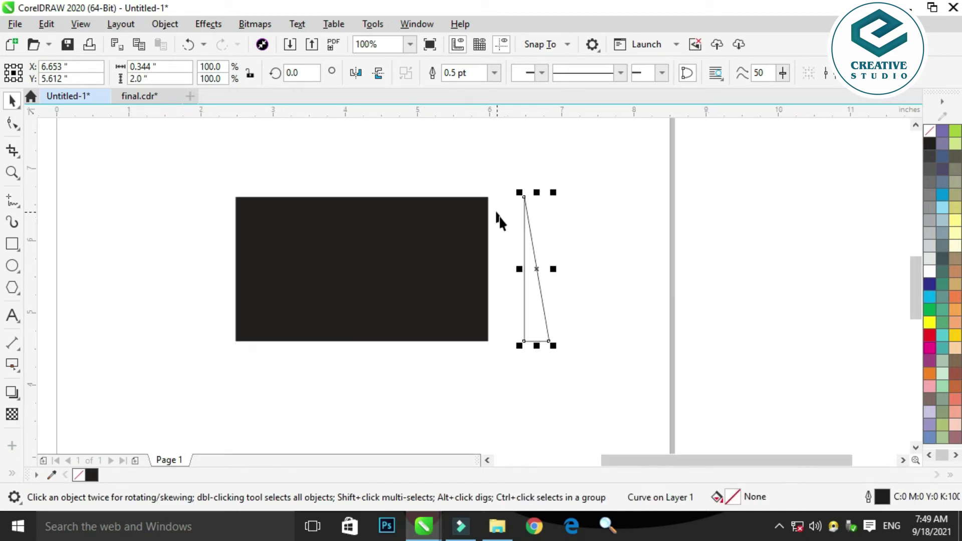
Step: Select all nodes of the triangle and convert its line segments to curves
click(12, 124)
drag(661, 147, 398, 375)
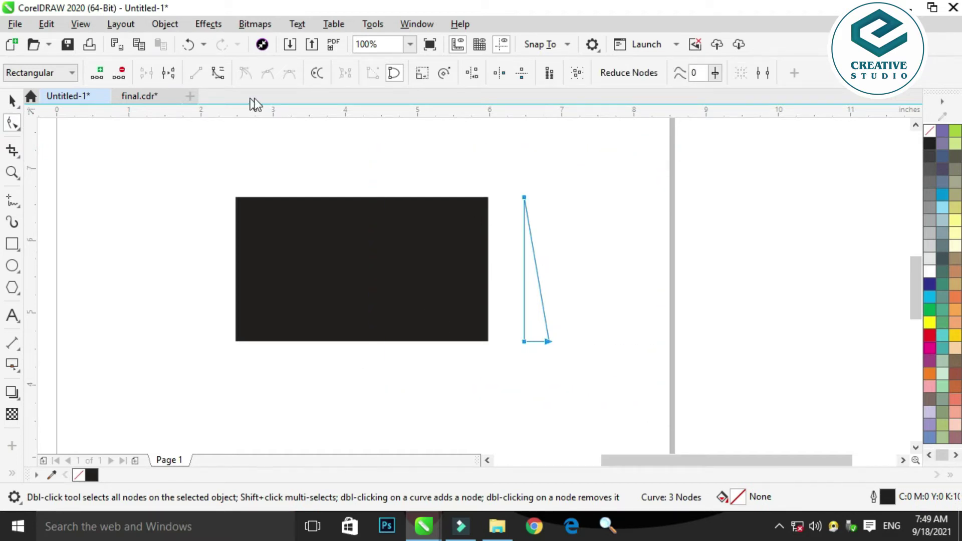
click(218, 74)
Step: Bend both long sides of the triangle to the left, forming a curved blade about 0.52 inches wide
scroll(526, 264, up, 2)
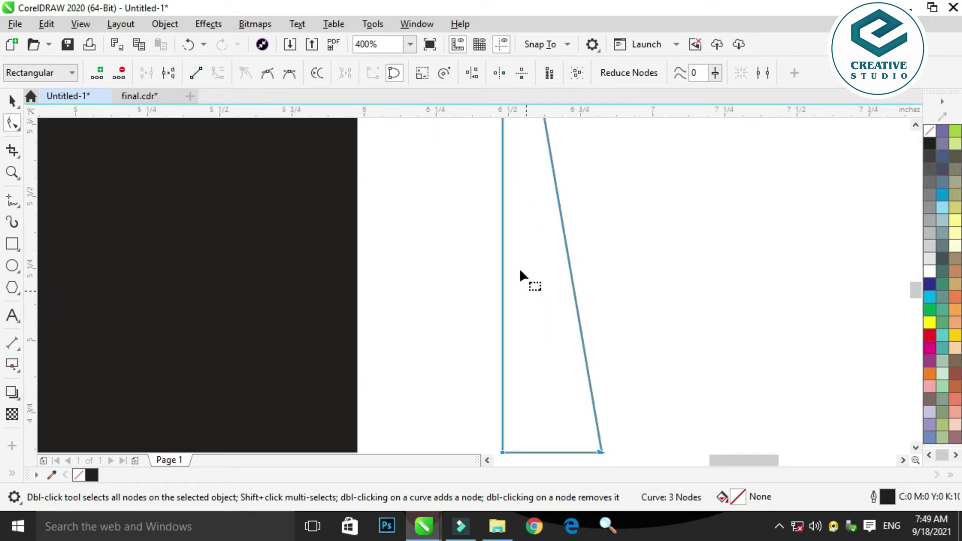
scroll(522, 275, down, 1)
drag(485, 368, 613, 359)
drag(504, 324, 527, 384)
scroll(525, 338, down, 1)
scroll(513, 300, up, 2)
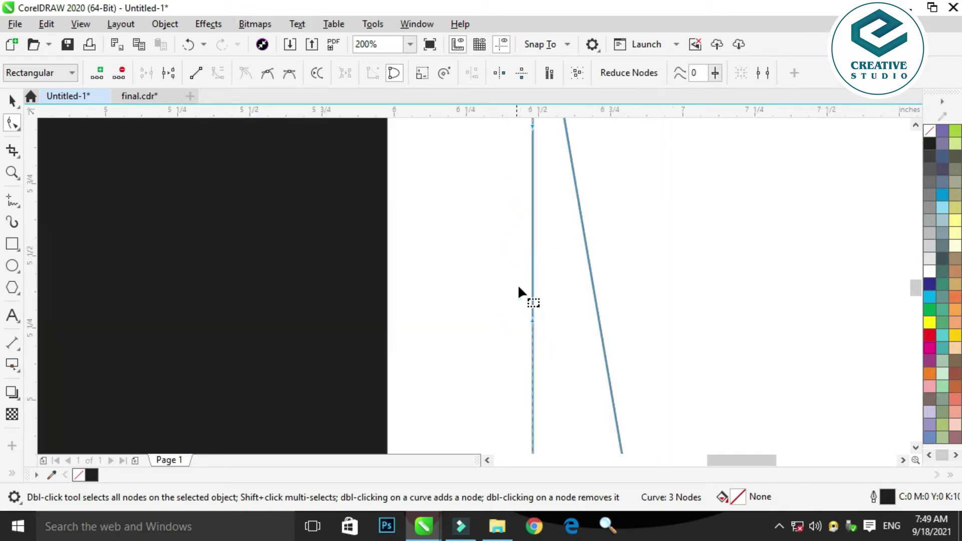
drag(534, 283, 507, 286)
scroll(517, 300, down, 1)
drag(582, 275, 564, 279)
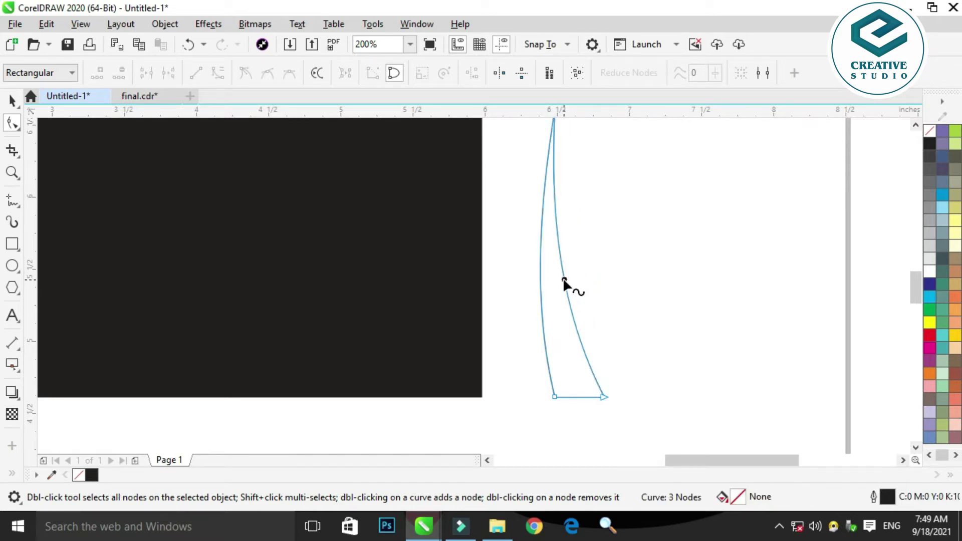
drag(541, 283, 528, 285)
key(space)
click(672, 329)
scroll(657, 265, down, 1)
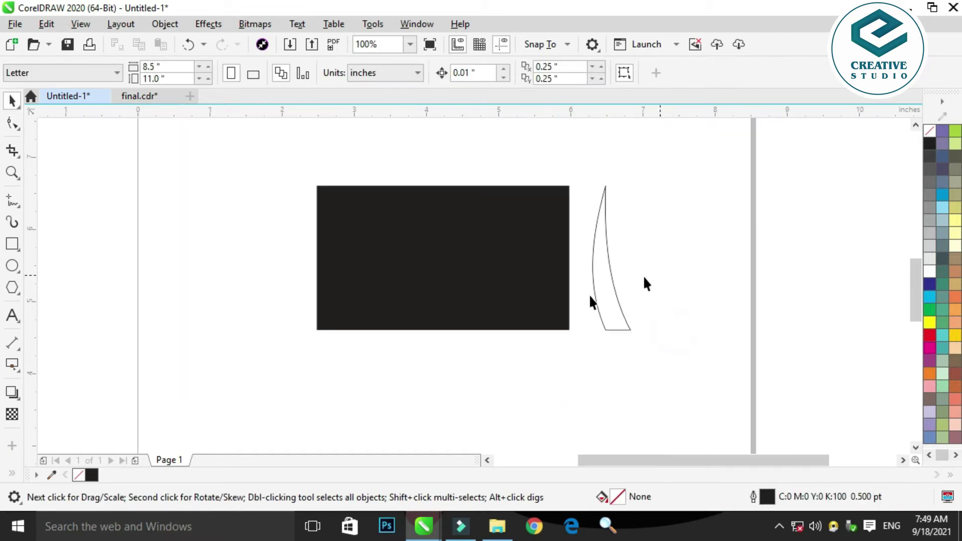
Step: Apply a linear fountain fill to the curved blade, running from its bottom edge up to its tip
click(604, 280)
drag(596, 275, 633, 280)
key(ctrl+z)
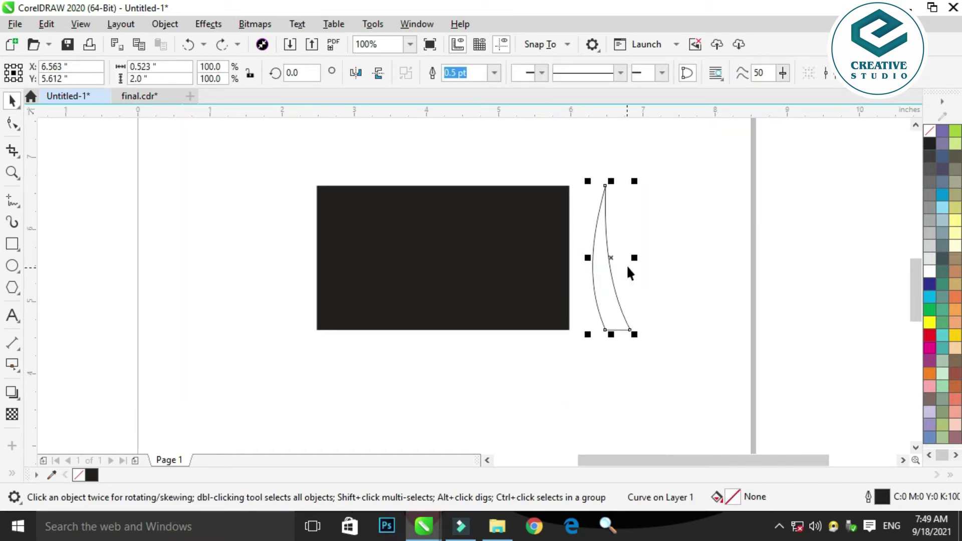
scroll(648, 235, up, 1)
key(g)
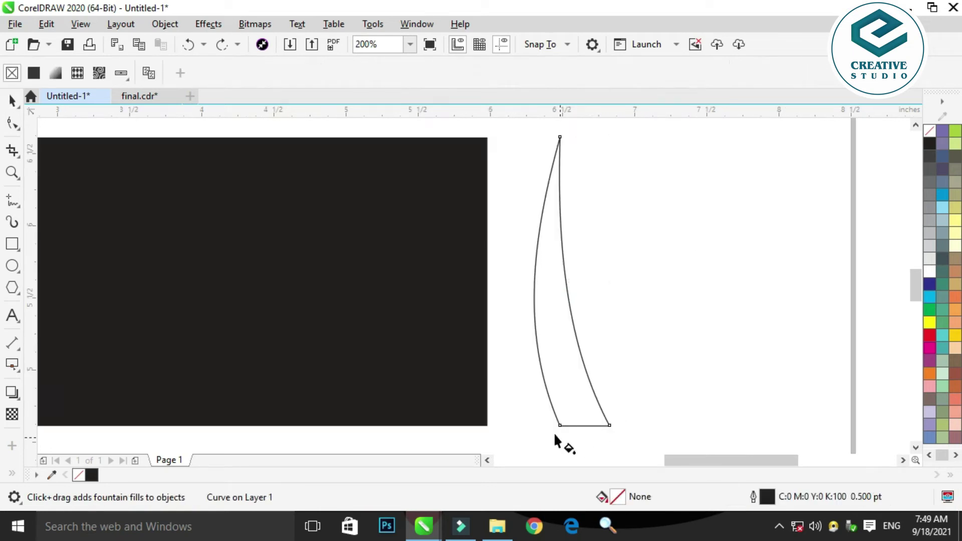
key(space)
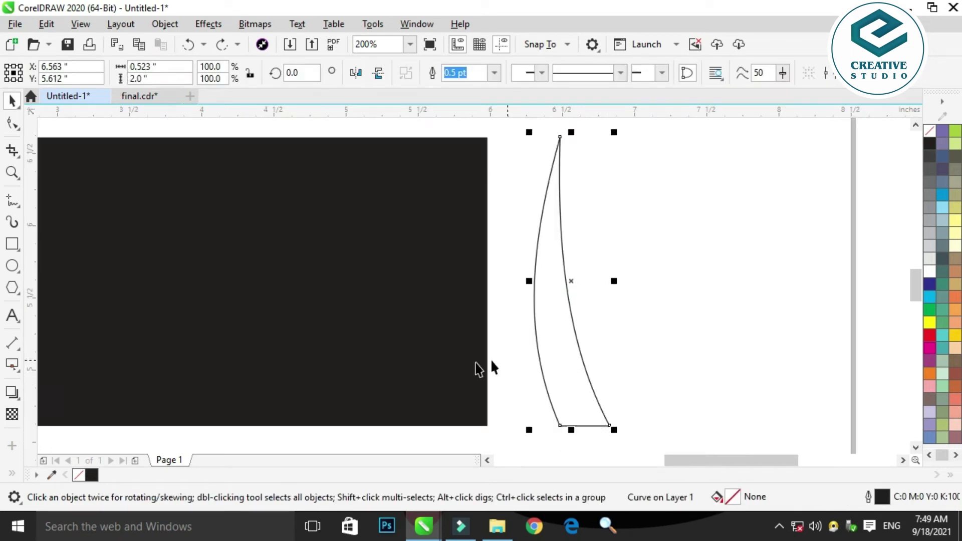
key(g)
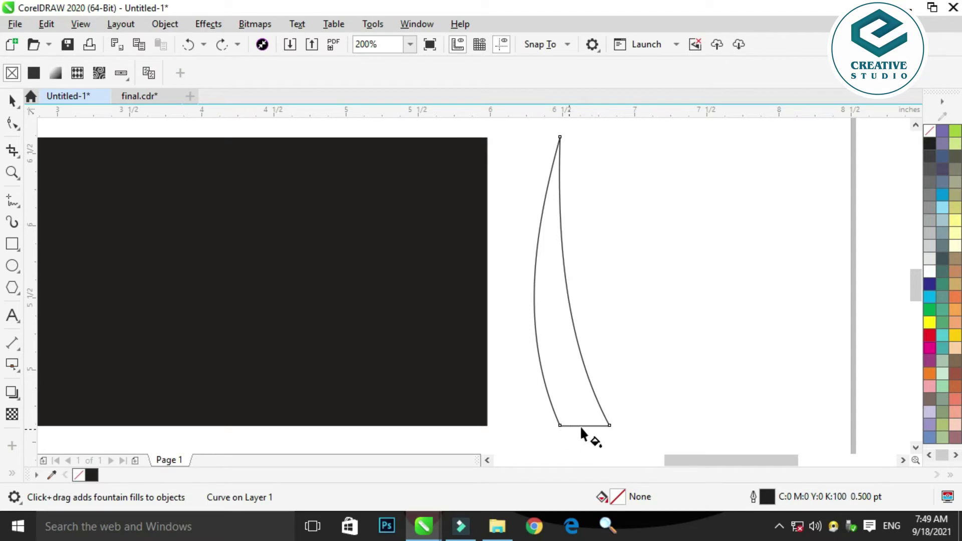
drag(581, 425, 559, 142)
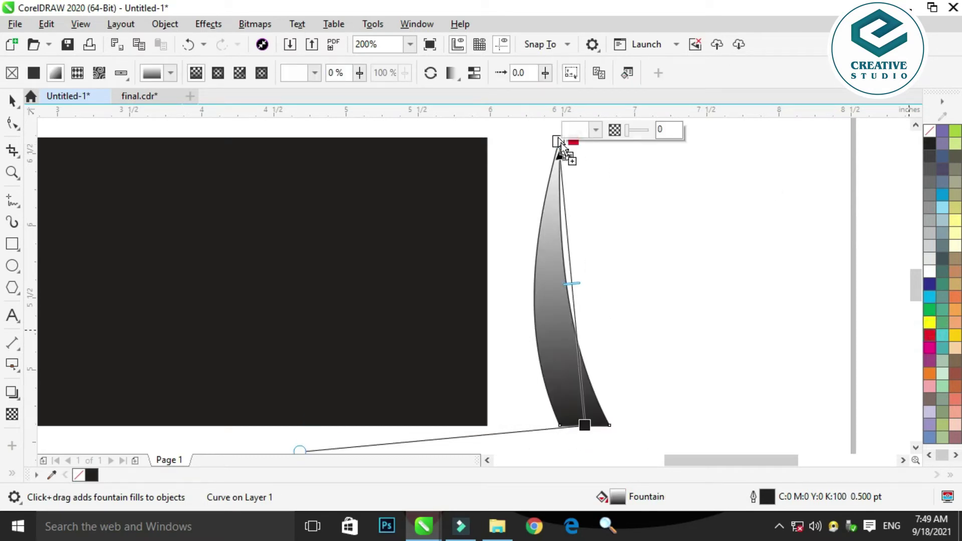
Step: Color both ends of the blade's fountain fill red, and darken the bottom end to C0 M100 Y100 K40
click(929, 335)
drag(785, 383, 584, 412)
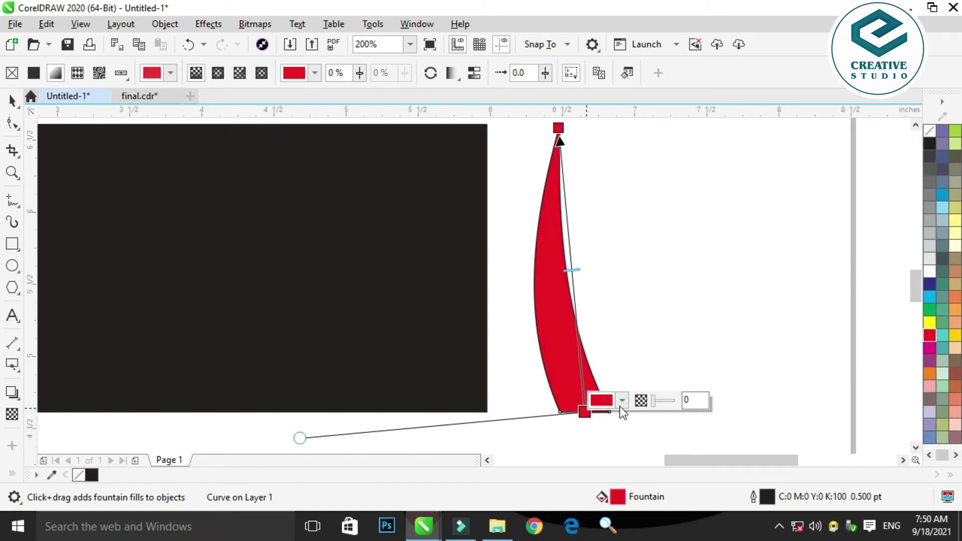
click(622, 401)
click(603, 159)
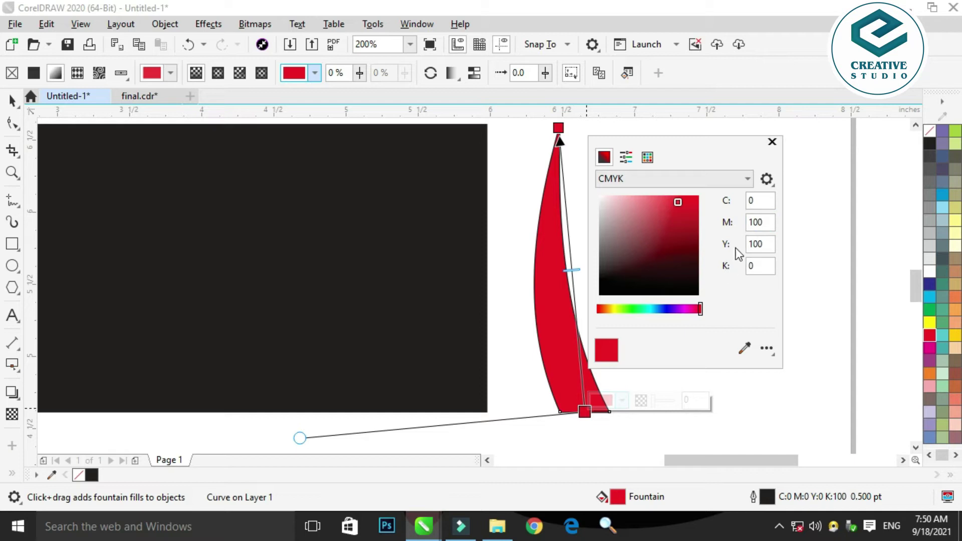
double_click(754, 265)
key(Return)
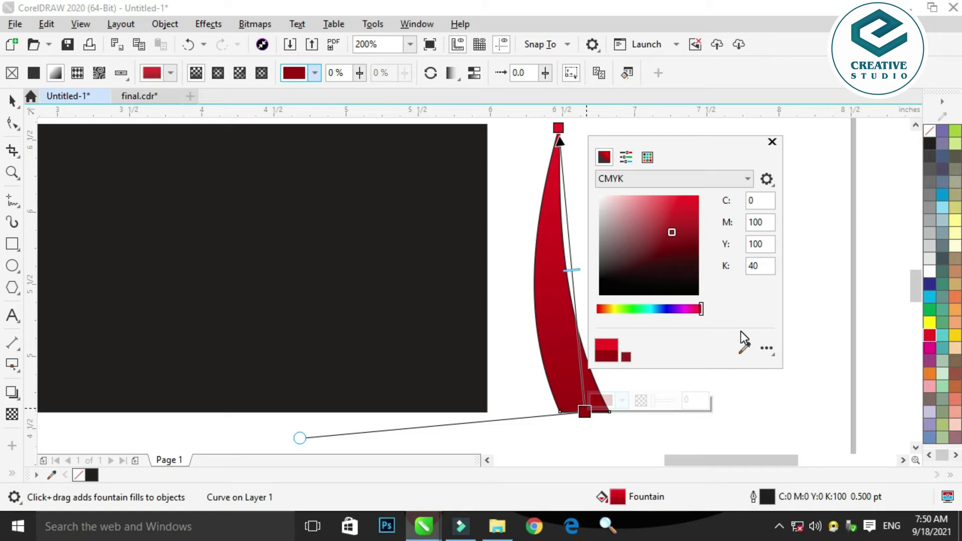
click(827, 269)
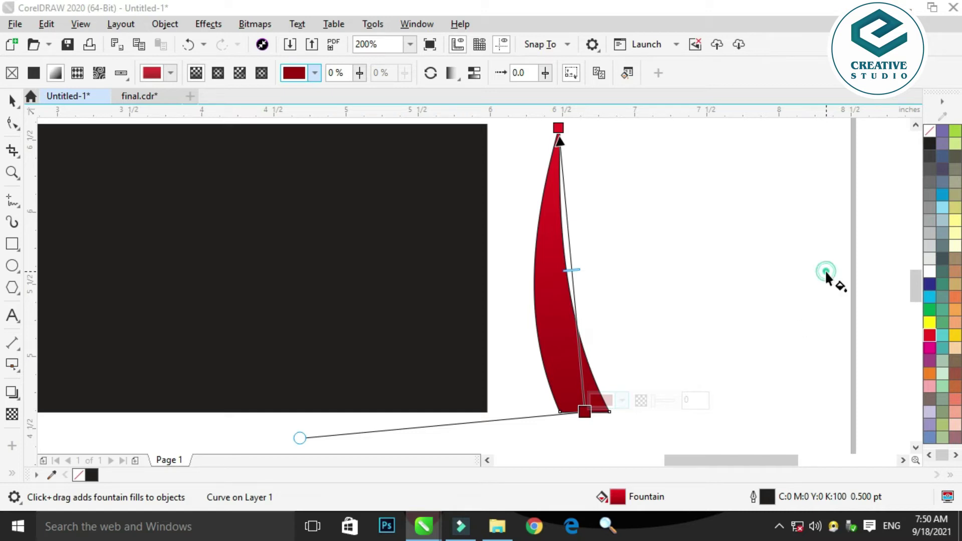
Step: Remove the outline from the red curved blade
click(10, 101)
scroll(743, 225, down, 2)
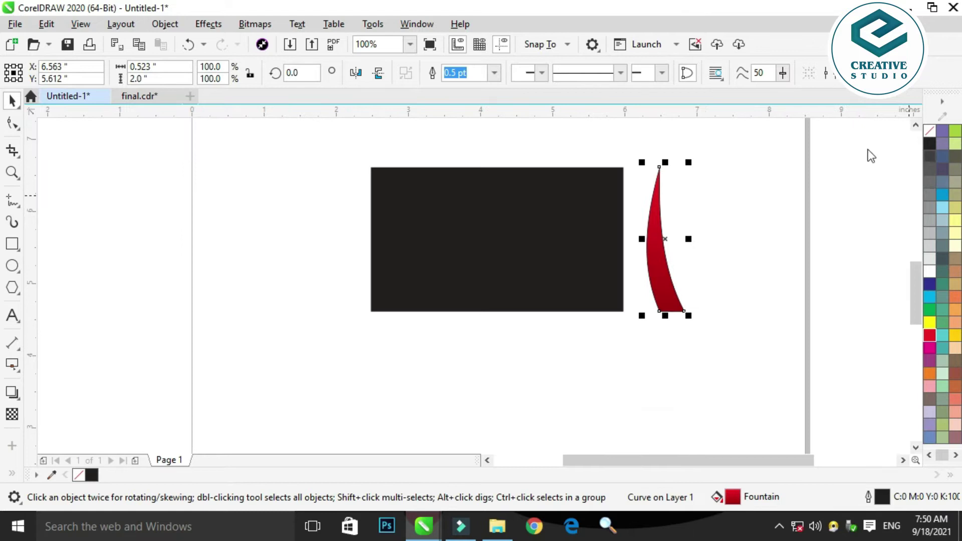
scroll(657, 203, up, 5)
click(418, 249)
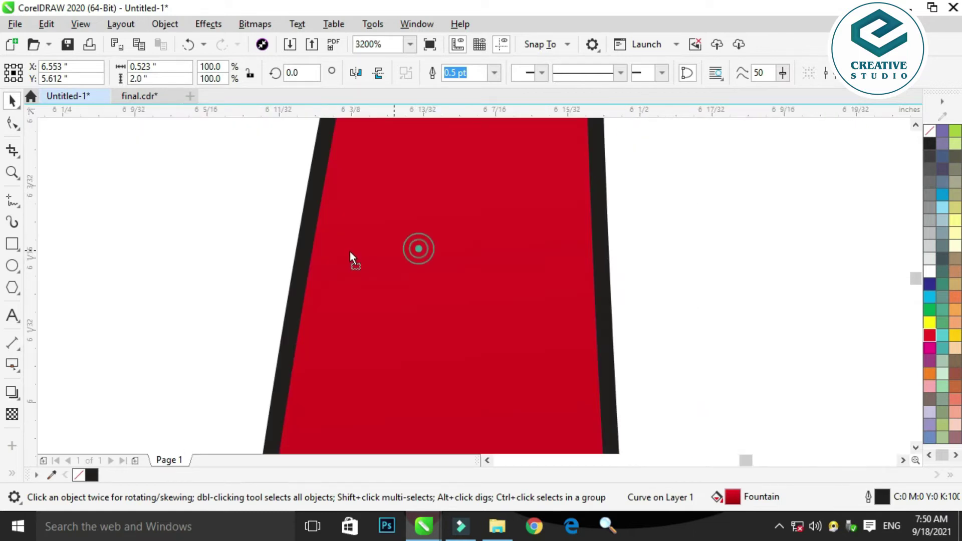
scroll(483, 260, down, 3)
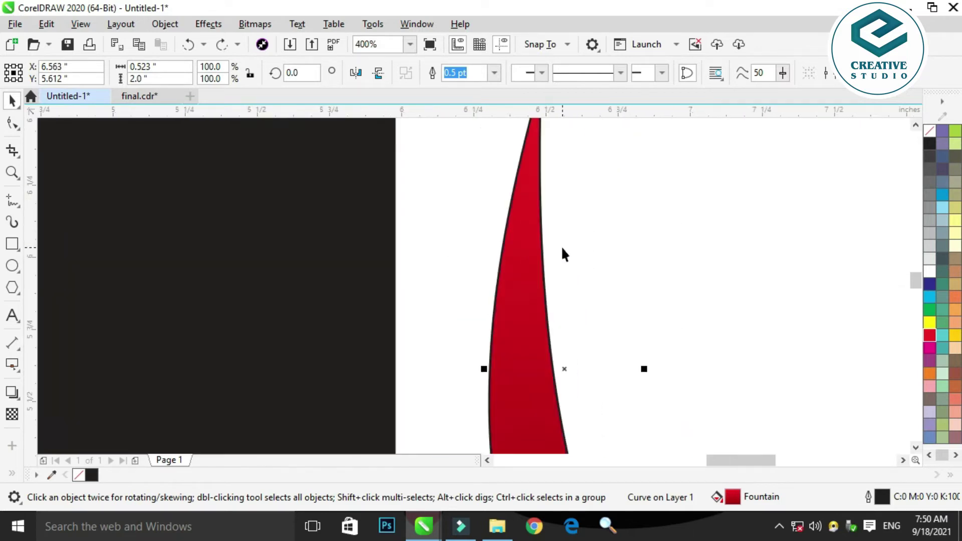
drag(518, 273, 473, 273)
key(ctrl+z)
right_click(924, 131)
scroll(737, 258, down, 2)
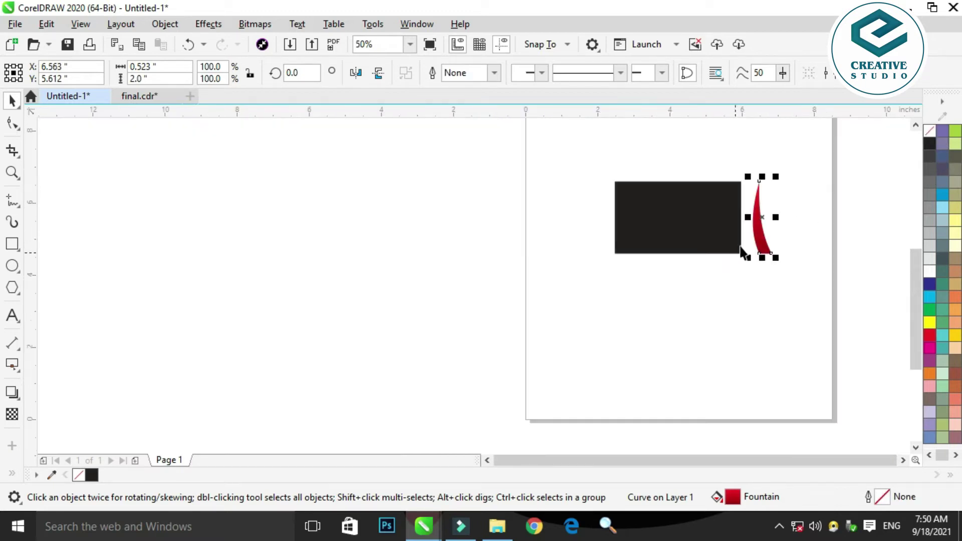
Step: Center the red curved blade horizontally on the black card rectangle
scroll(751, 233, up, 1)
drag(751, 233, 731, 236)
scroll(360, 268, down, 1)
click(409, 248)
scroll(409, 249, up, 1)
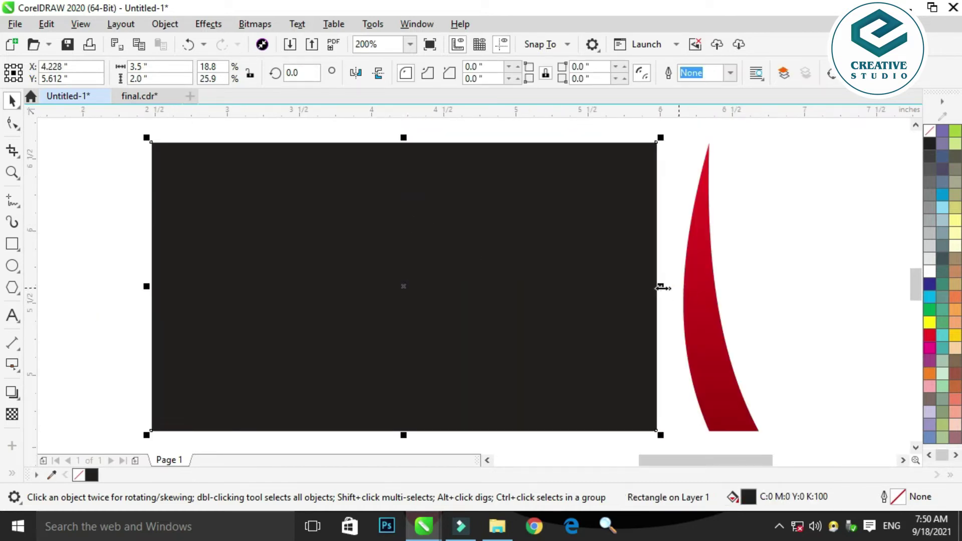
click(708, 292)
shift+click(524, 281)
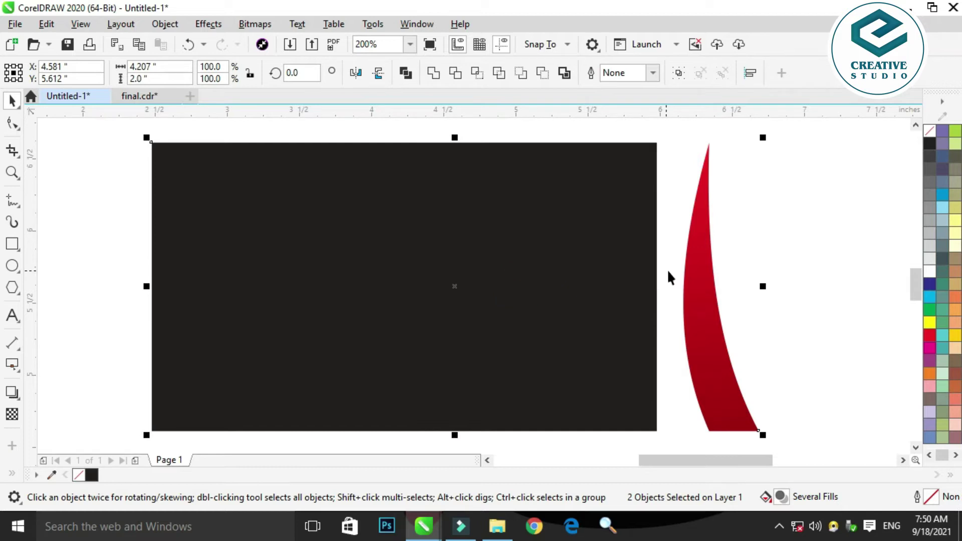
key(c)
click(697, 268)
scroll(609, 245, down, 1)
click(594, 260)
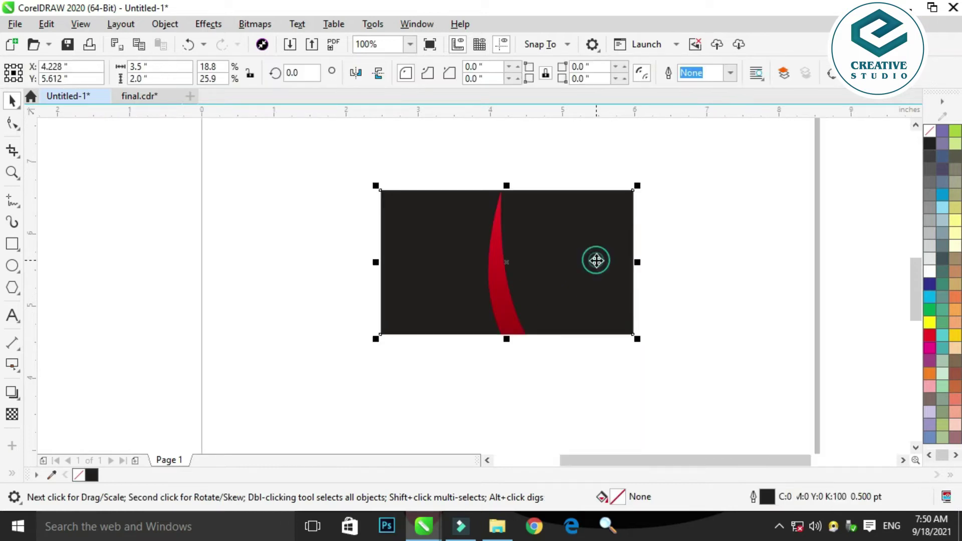
scroll(510, 260, up, 1)
scroll(334, 261, down, 1)
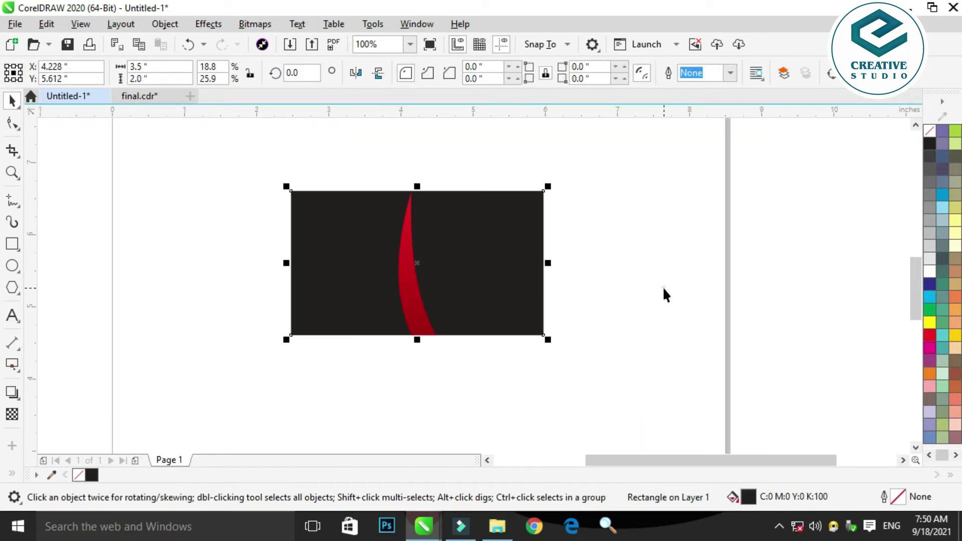
click(662, 287)
Step: Draw an ellipse about 2.98 × 3.10 inches over the card's right half and place a copy about 0.22 inches to its right
click(11, 267)
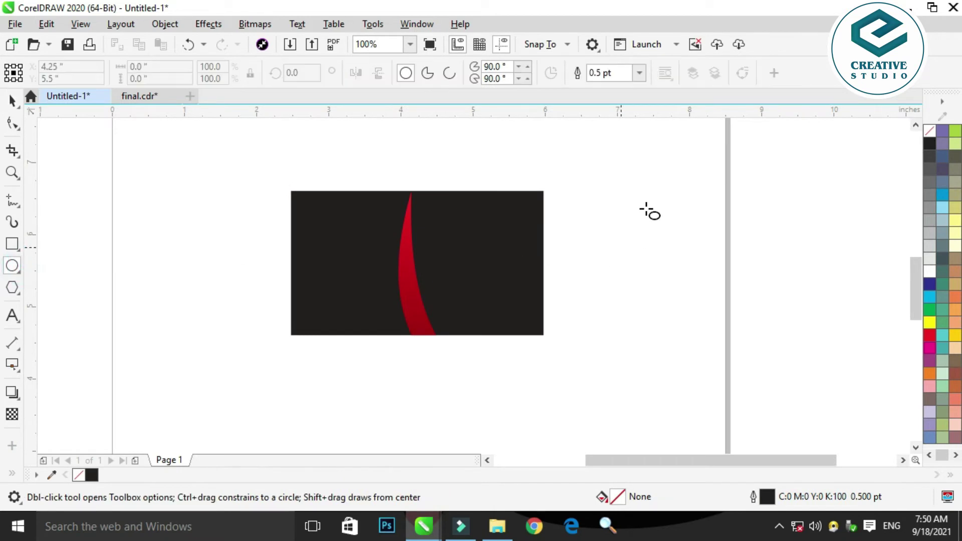
drag(626, 173, 413, 399)
key(space)
drag(453, 278, 469, 280)
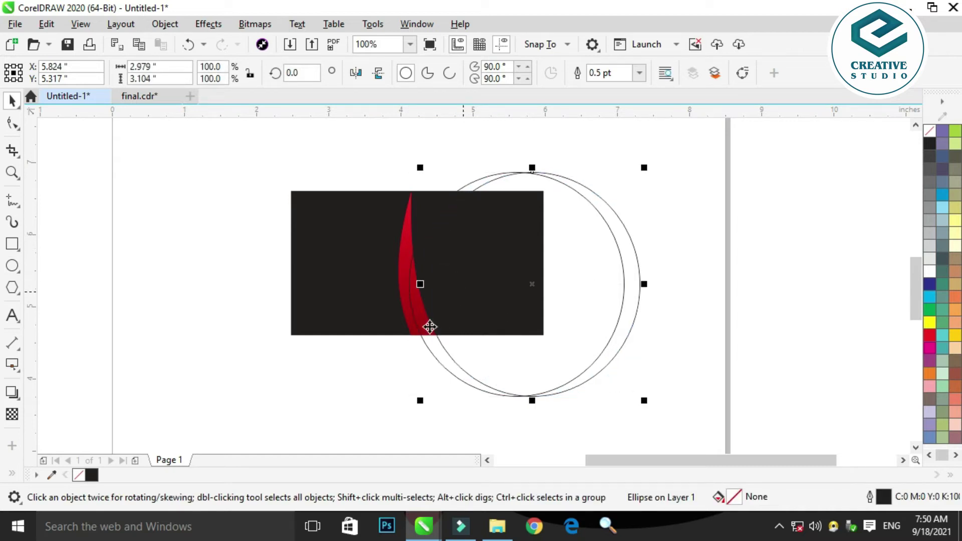
Step: Move the red blade left, clear of the two ellipses, centering it at about X 3.705 inches
shift+click(431, 347)
scroll(376, 274, down, 1)
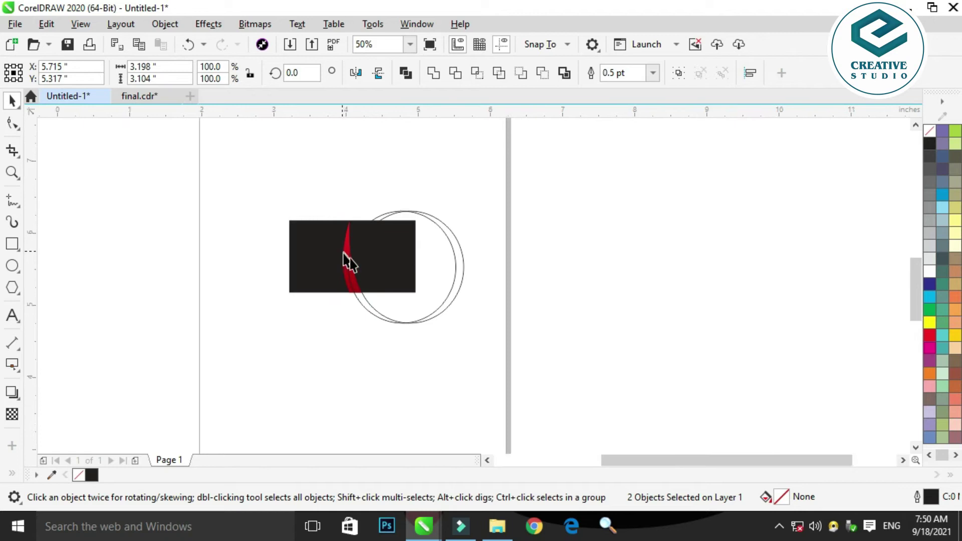
scroll(350, 259, up, 2)
drag(361, 236, 283, 238)
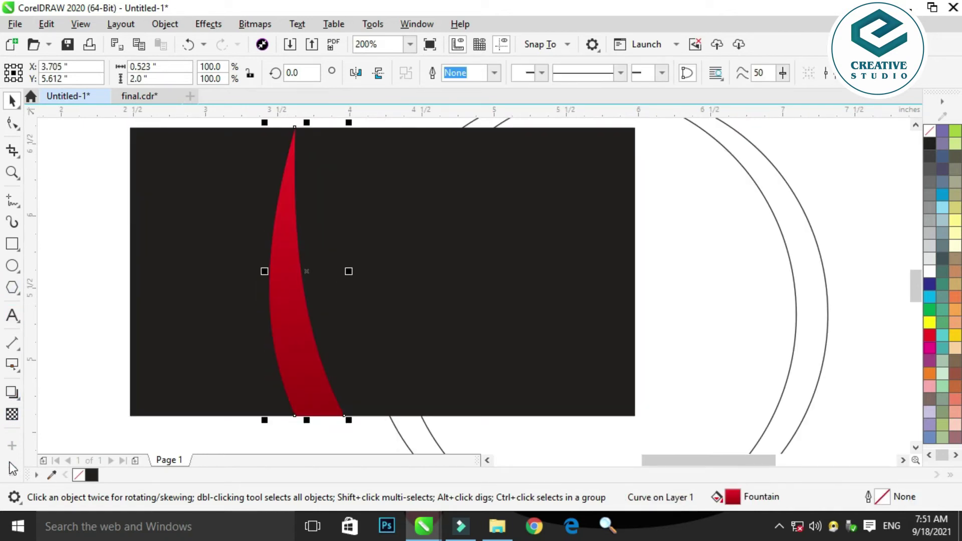
Step: Use Smart Fill to create a curved band from the region between the two ellipses' left arcs inside the card
click(10, 476)
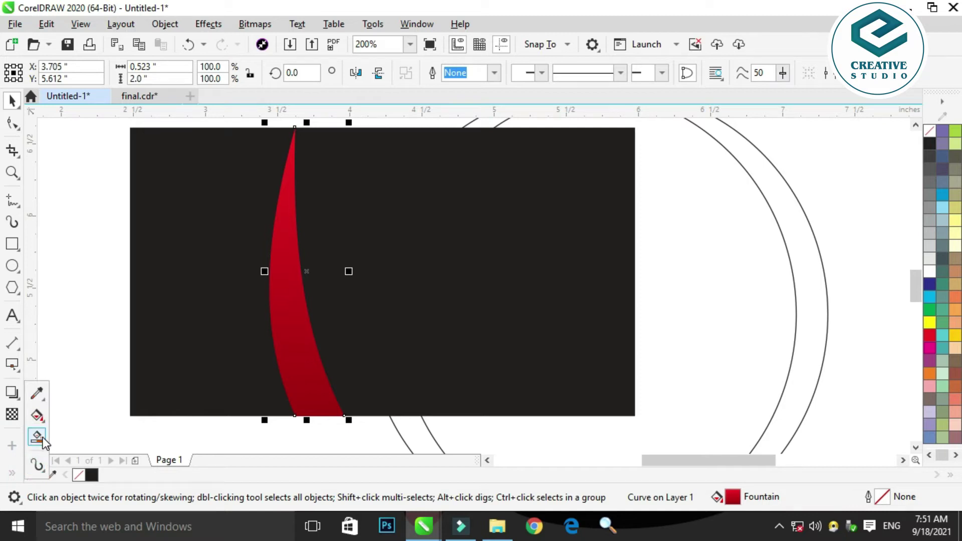
click(38, 437)
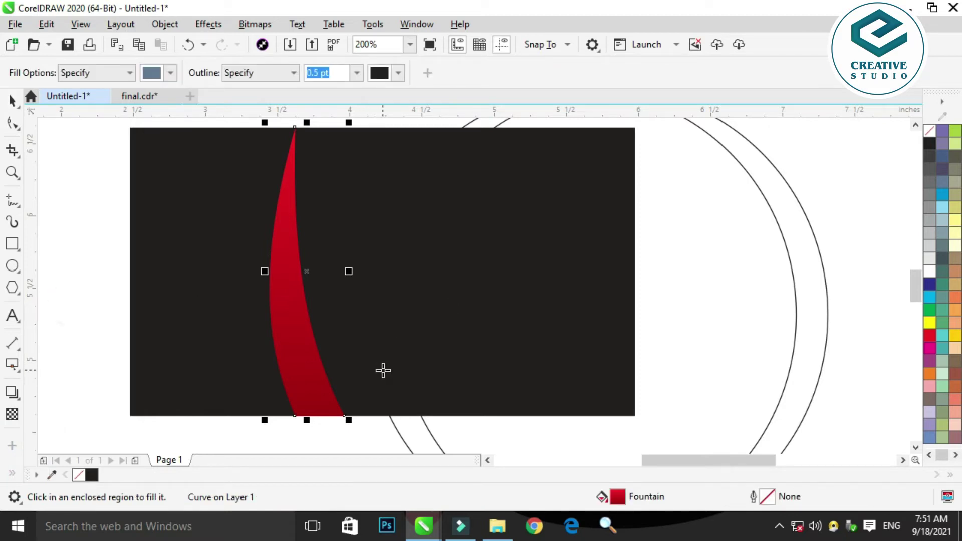
click(459, 139)
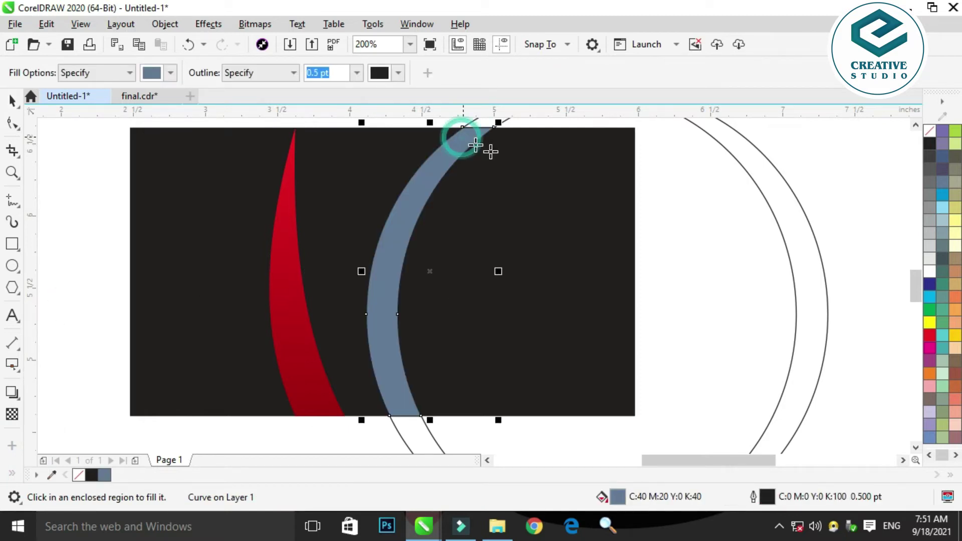
Step: Delete both construction ellipses, leaving the filled curved band on the card
scroll(447, 218, down, 1)
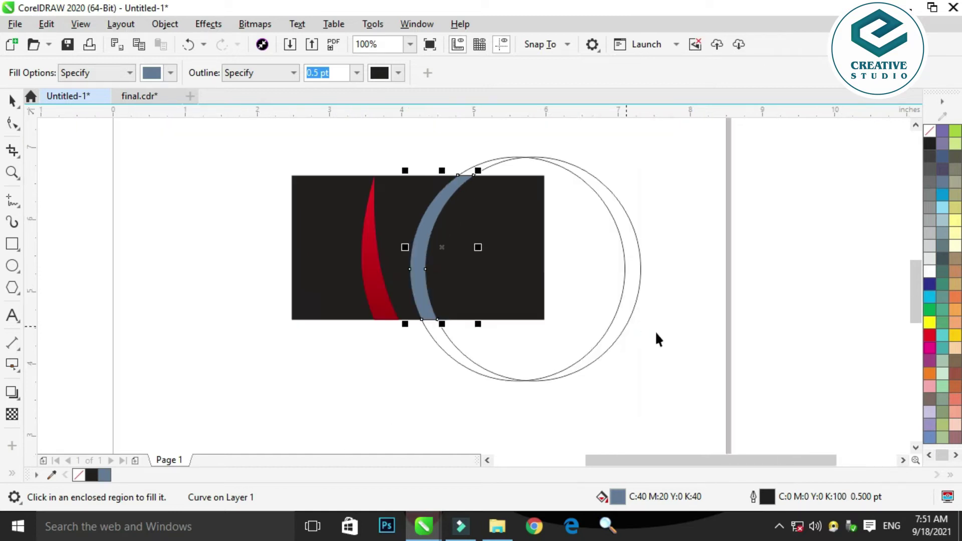
key(space)
click(609, 344)
key(Delete)
click(599, 322)
key(Delete)
click(623, 358)
Step: Remove the outline from the blue curved band
scroll(448, 203, up, 1)
click(431, 204)
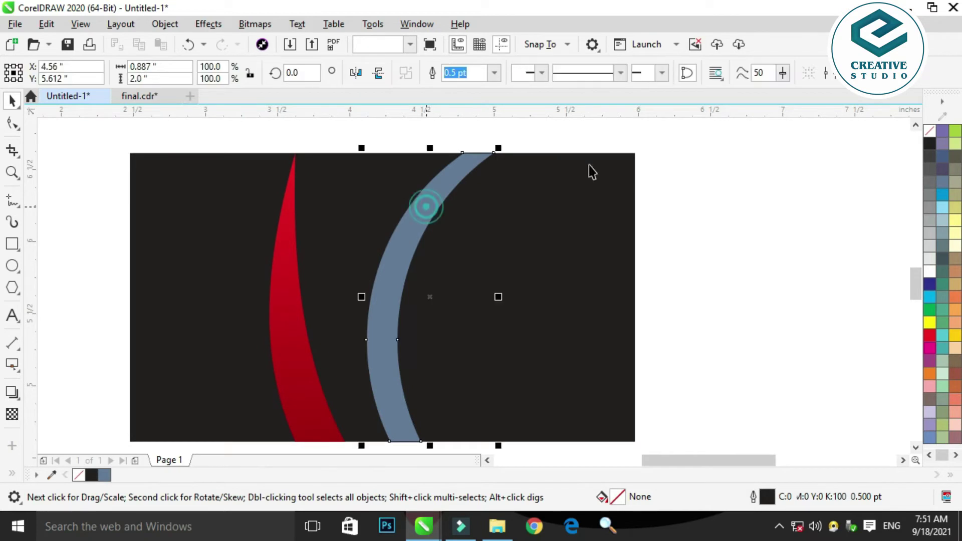
right_click(79, 475)
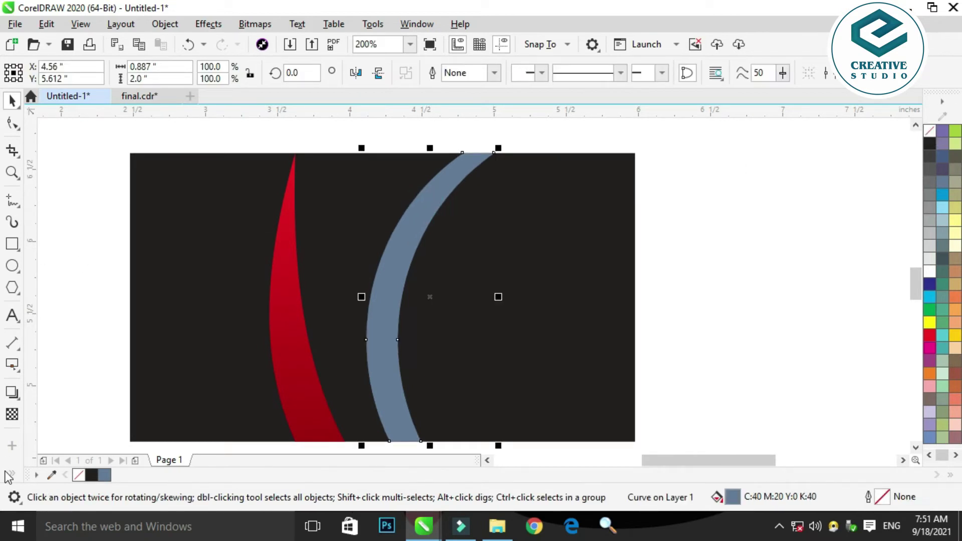
Step: Copy the red blade's fountain fill onto the curved band with the Attributes Eyedropper
click(11, 474)
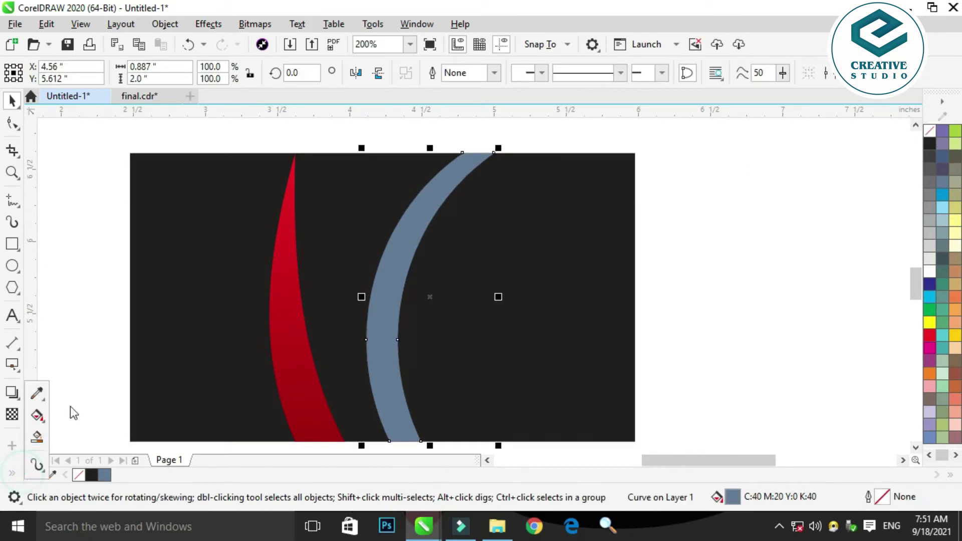
click(44, 401)
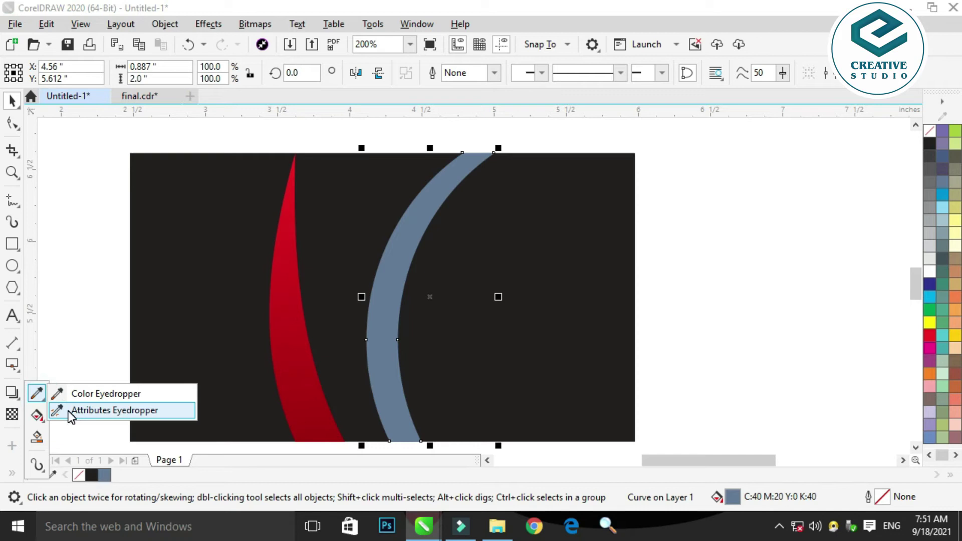
click(69, 410)
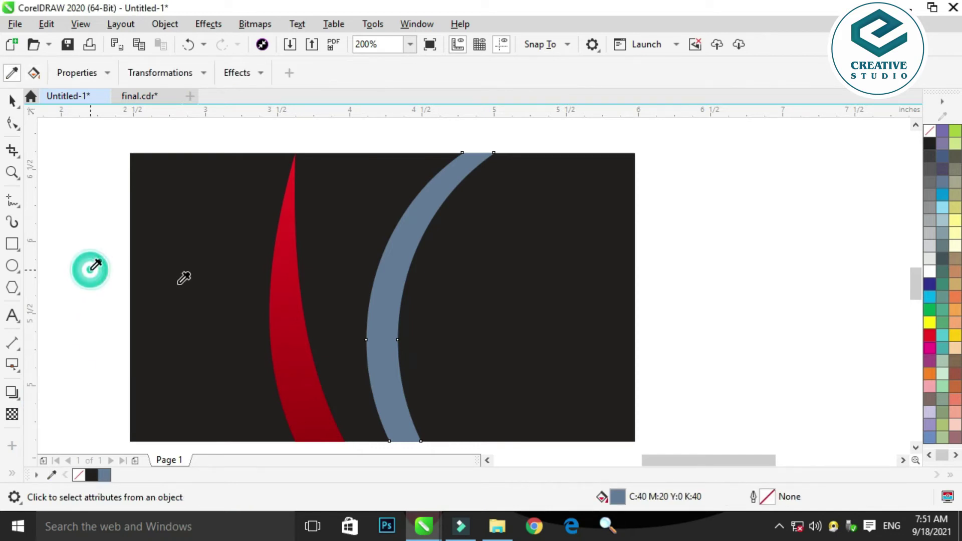
click(291, 302)
click(392, 290)
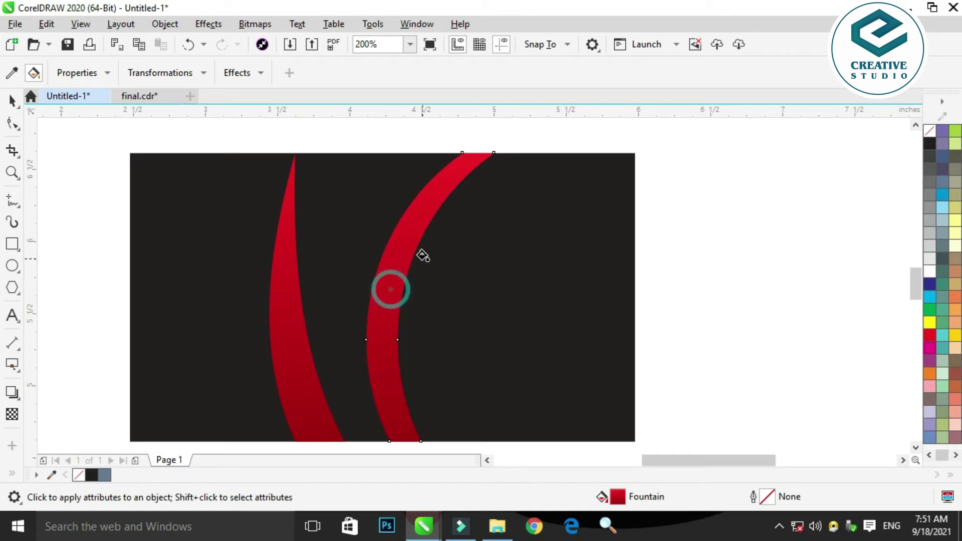
Step: Reverse the curved band's fountain fill, placing its dark end at the card's top edge and its bright red end at the bottom edge
key(space)
click(378, 255)
key(g)
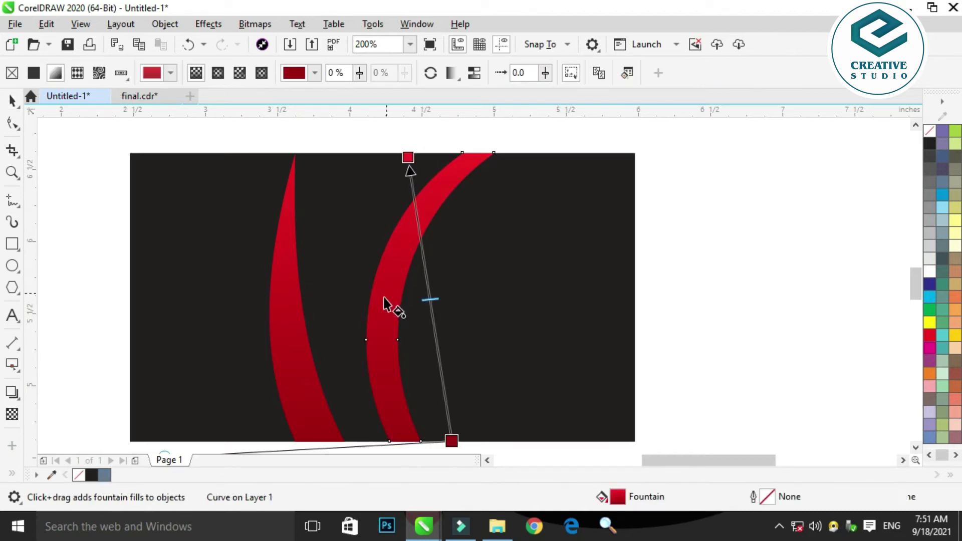
scroll(406, 254, down, 2)
drag(406, 202, 445, 204)
scroll(429, 335, up, 1)
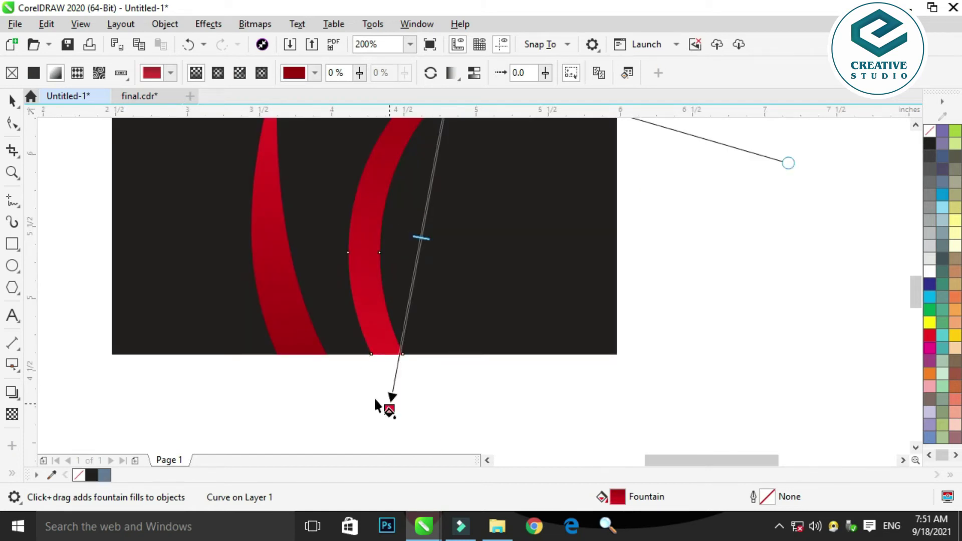
drag(388, 407, 404, 346)
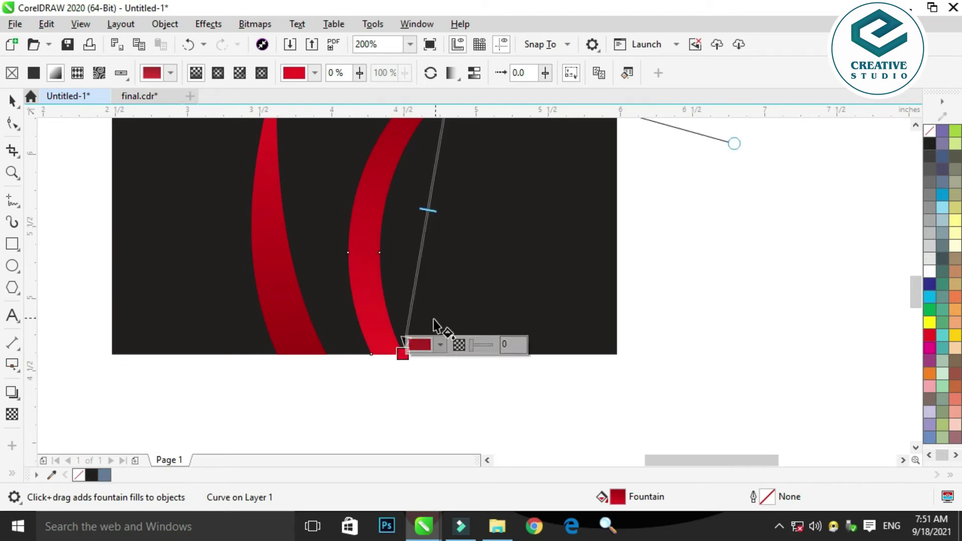
scroll(560, 385, down, 1)
key(space)
drag(412, 180, 410, 192)
drag(551, 197, 552, 161)
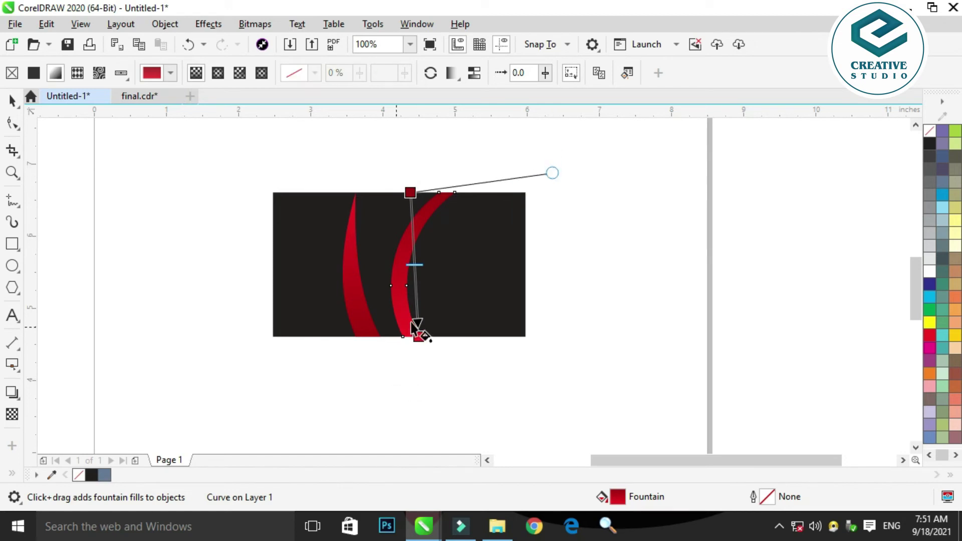
Step: Straighten the band's fountain fill so it runs vertically from the card's top edge to its bottom edge
scroll(409, 323, up, 1)
drag(427, 347, 432, 347)
key(ctrl+z)
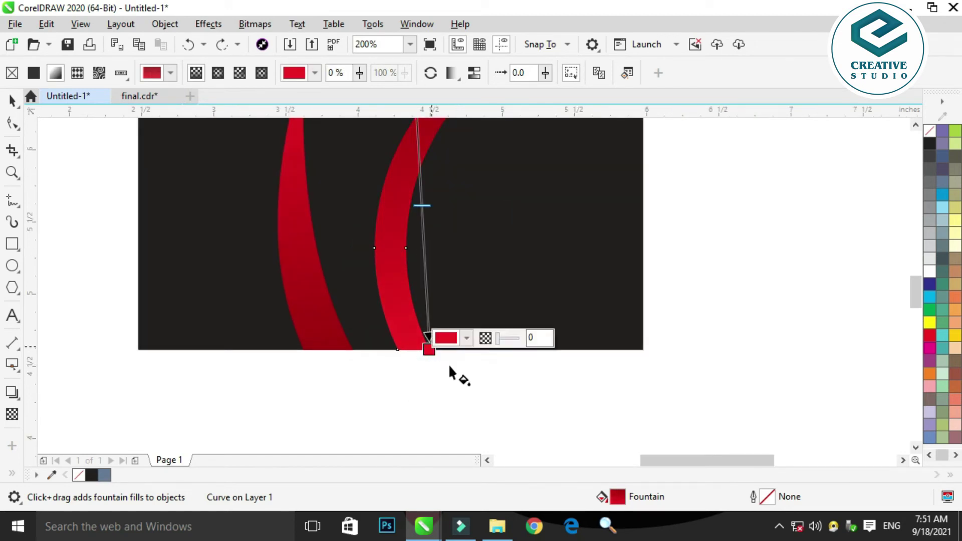
drag(428, 349, 412, 349)
scroll(413, 351, down, 2)
drag(549, 196, 548, 208)
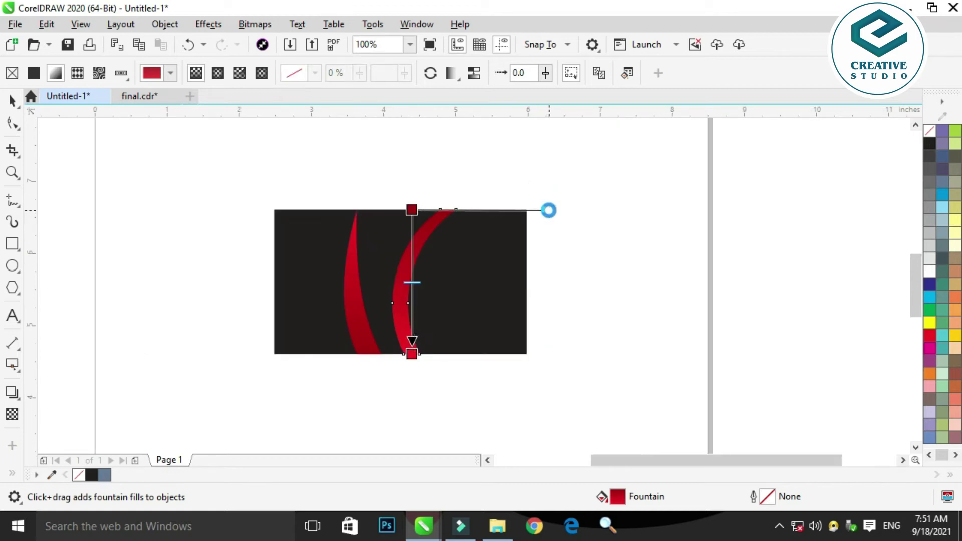
key(space)
click(553, 270)
Step: Move the red blade right so it overlaps the lower part of the curved band, centered at X 4.248 inches
scroll(369, 267, up, 1)
click(315, 307)
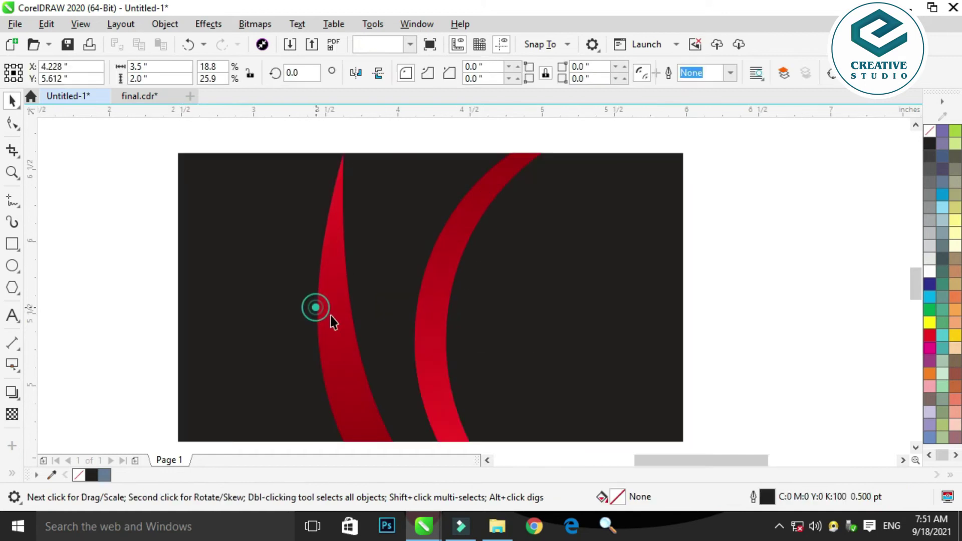
click(330, 322)
drag(334, 337, 405, 329)
scroll(446, 258, down, 2)
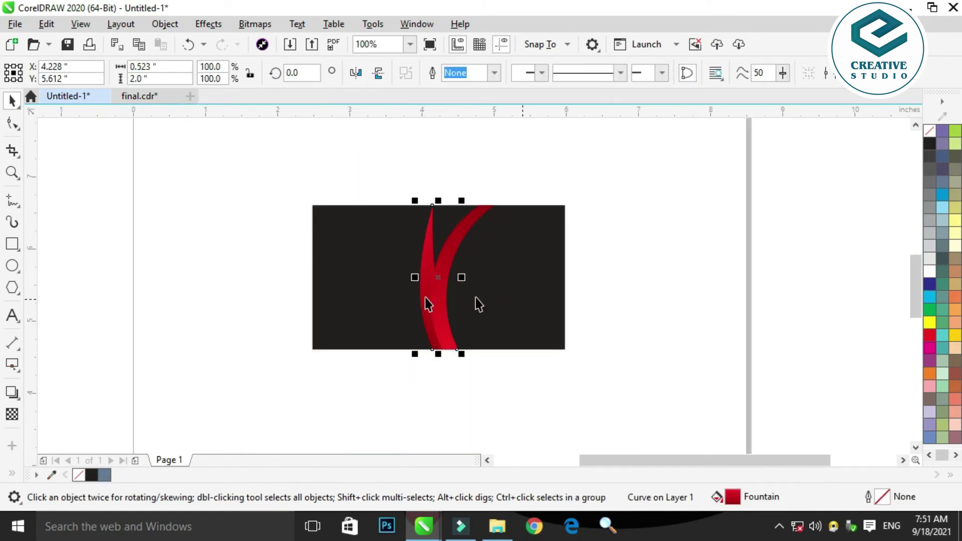
scroll(426, 301, up, 2)
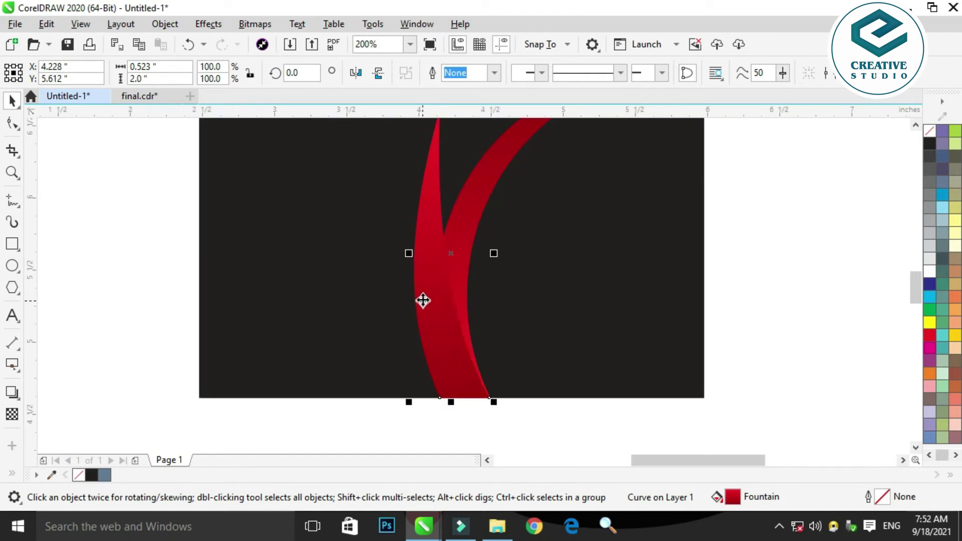
scroll(562, 288, down, 2)
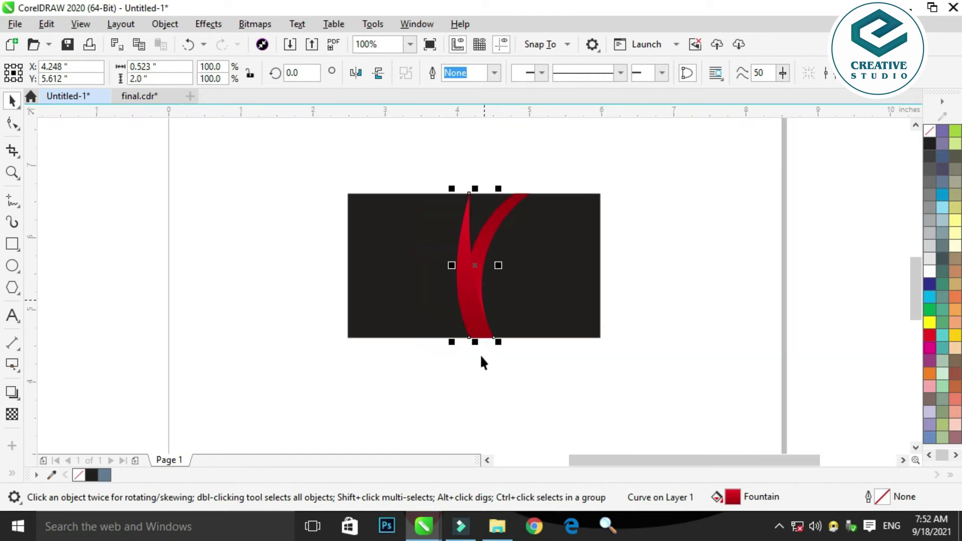
click(461, 398)
Step: Lower the blade's tip node 0.1 inches below the card's top edge, making the blade 1.9 inches high
scroll(497, 193, up, 2)
click(437, 266)
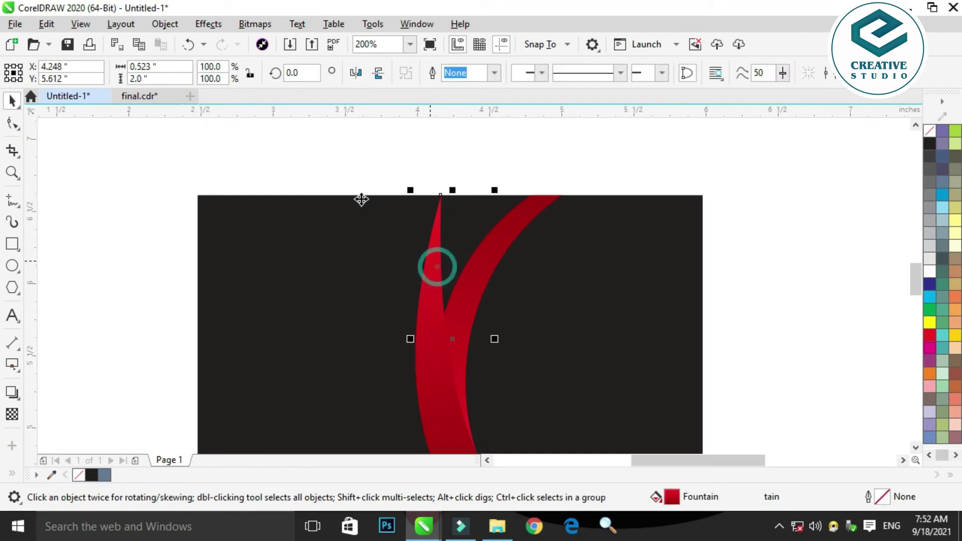
click(12, 122)
drag(532, 255, 533, 255)
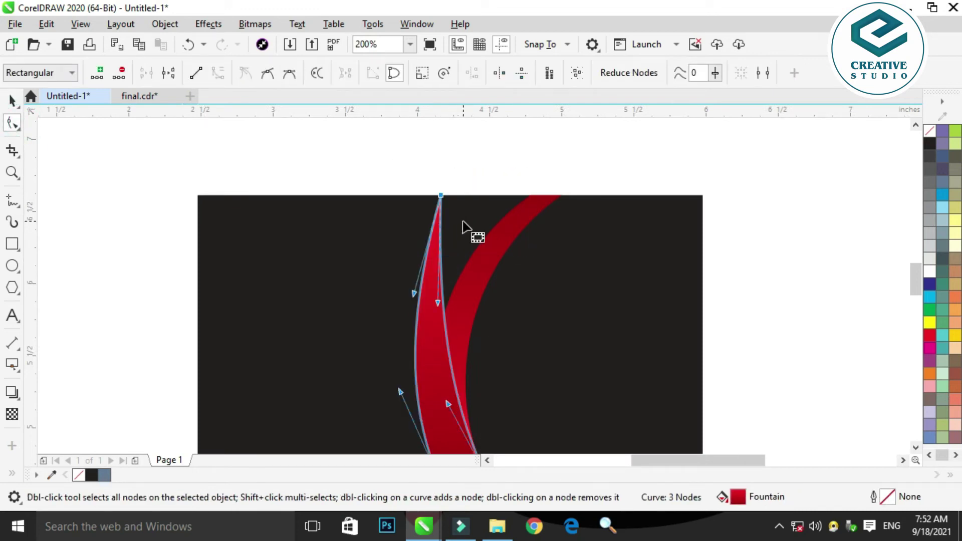
key(Down)
key(Down)
key(Down)
key(Down)
key(Down)
key(Down)
key(Down)
key(Down)
key(Down)
key(Down)
key(Down)
key(Down)
key(Down)
key(Down)
key(Down)
key(Down)
key(Down)
key(Down)
key(Down)
key(Up)
key(Up)
key(Up)
key(Up)
key(Up)
key(Up)
key(Up)
key(Up)
key(Up)
key(Up)
key(Up)
key(Up)
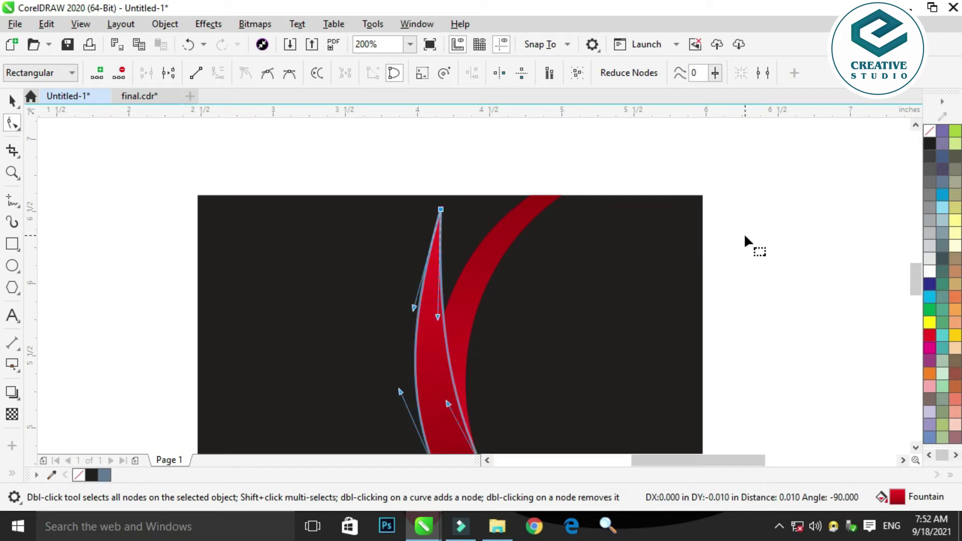
key(space)
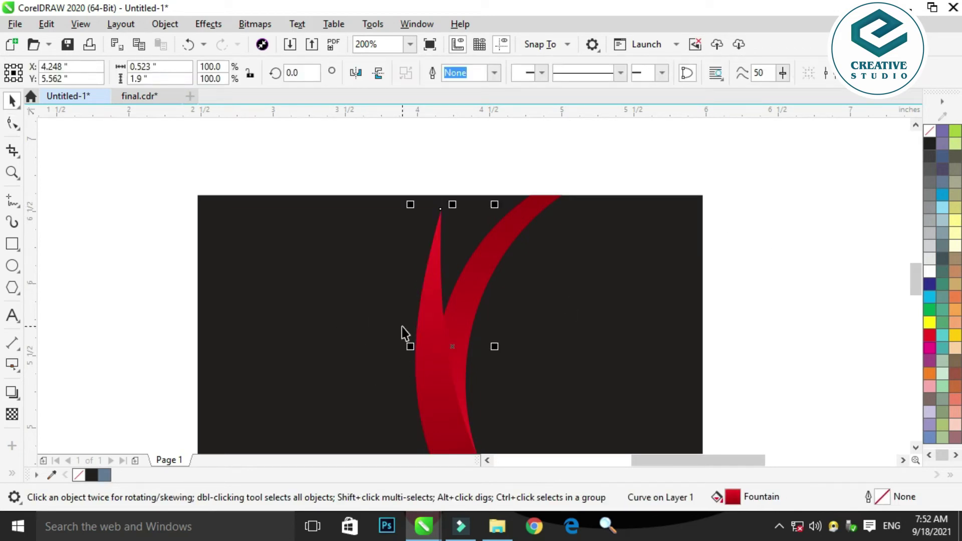
Step: Shorten the blade's fountain fill by raising its dark end from the bottom edge to about the middle of the card
key(g)
scroll(437, 299, down, 2)
drag(441, 363, 434, 296)
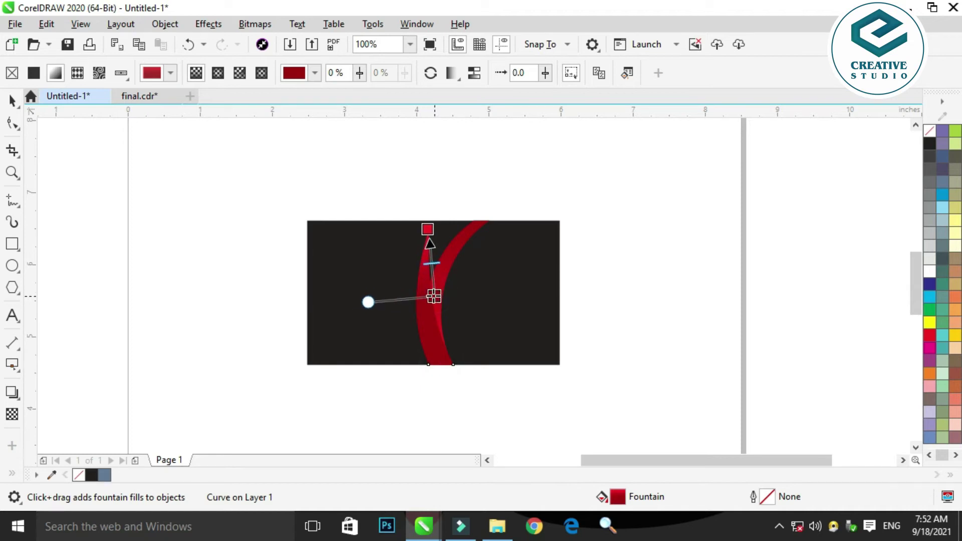
key(space)
click(648, 316)
Step: Shift the red blade sideways so its lower corner lines up with the curved band's lower end at the card's bottom edge
scroll(476, 348, up, 2)
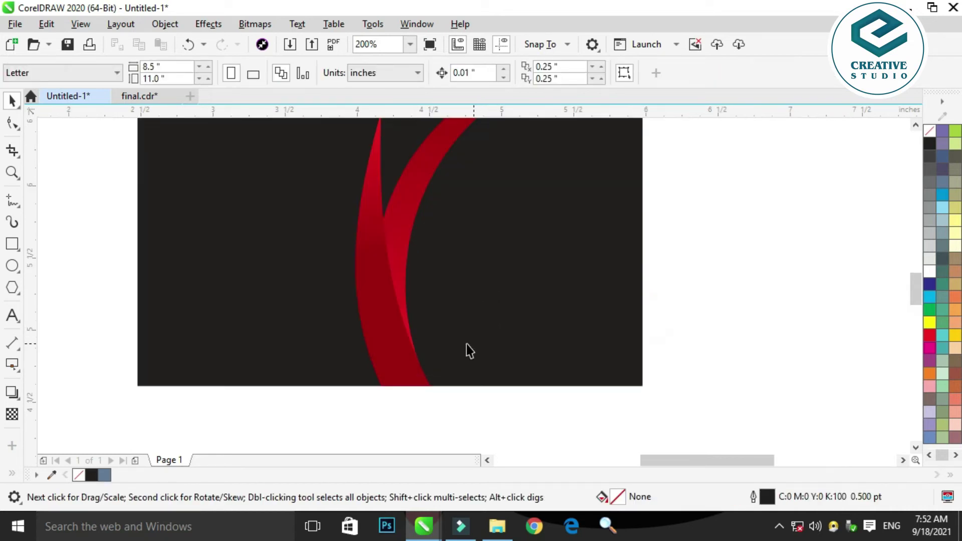
scroll(426, 386, up, 4)
scroll(395, 335, up, 1)
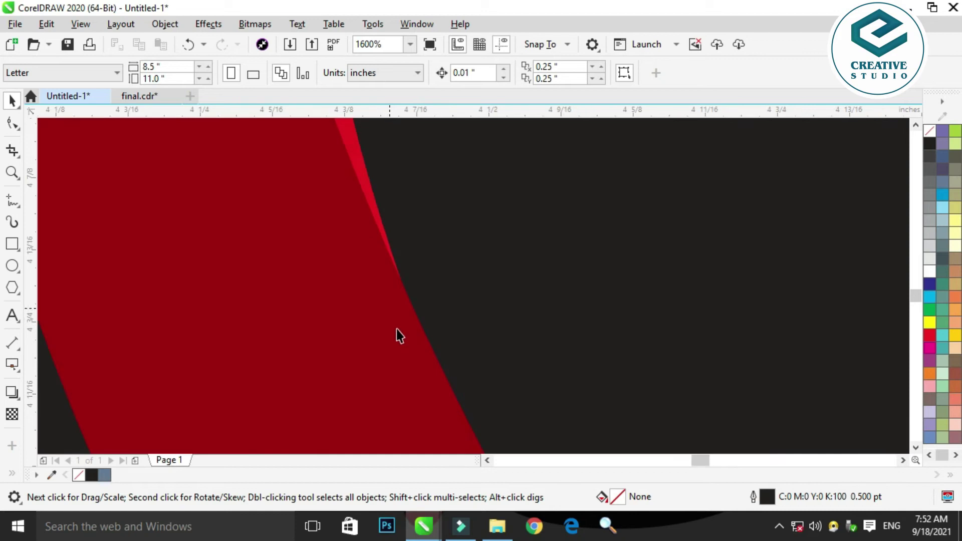
click(406, 374)
scroll(432, 310, down, 1)
drag(424, 374, 401, 374)
scroll(410, 375, up, 1)
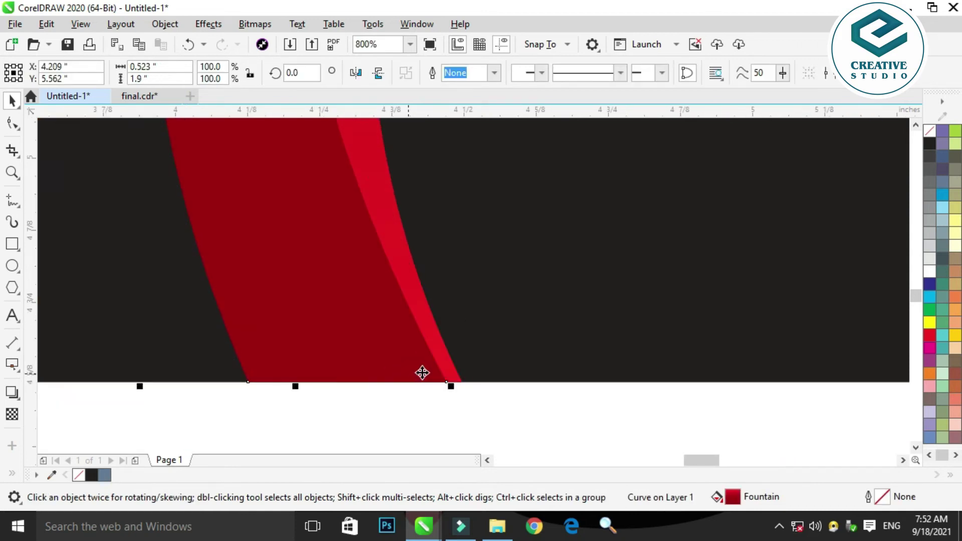
drag(456, 379, 486, 380)
scroll(511, 397, up, 2)
scroll(476, 383, down, 6)
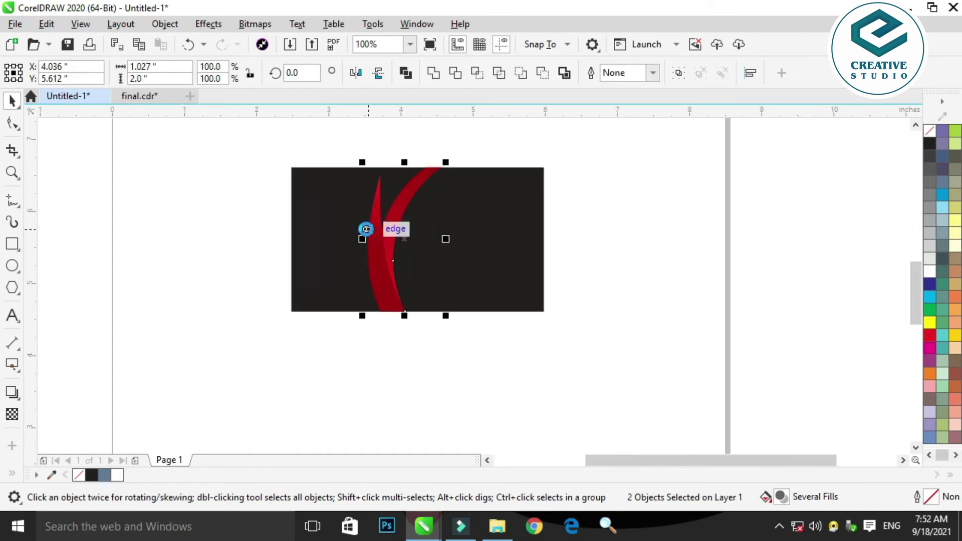
Step: Move the blade and the curved band left together, placing the blade's center at X 3.683 inches
key(Right)
key(Left)
scroll(374, 220, up, 1)
key(Left)
key(Left)
key(Left)
key(Left)
key(Left)
key(Left)
key(Left)
key(Left)
key(Left)
key(Left)
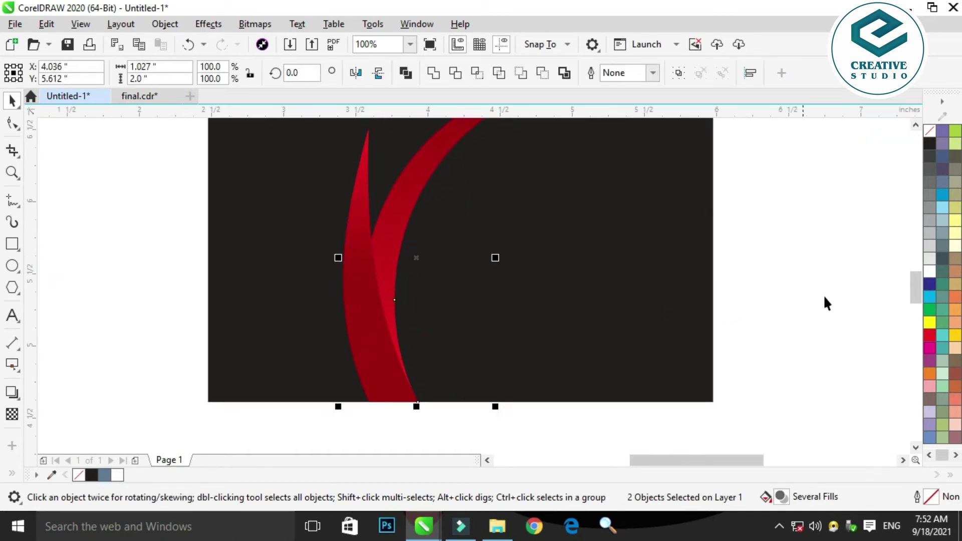
click(818, 305)
Step: Add a nearly horizontal drop shadow to the blade, cast toward the band, and set its feathering to 5
click(347, 296)
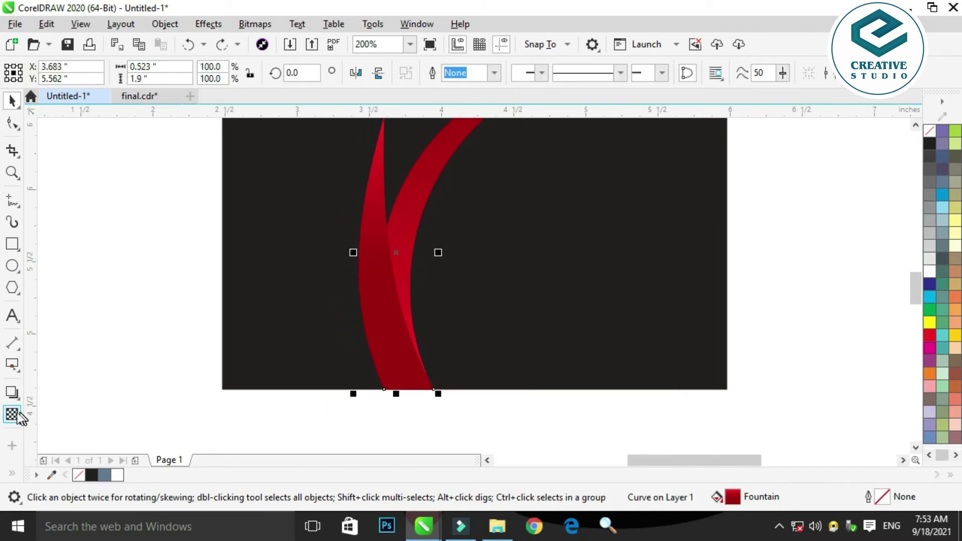
click(13, 397)
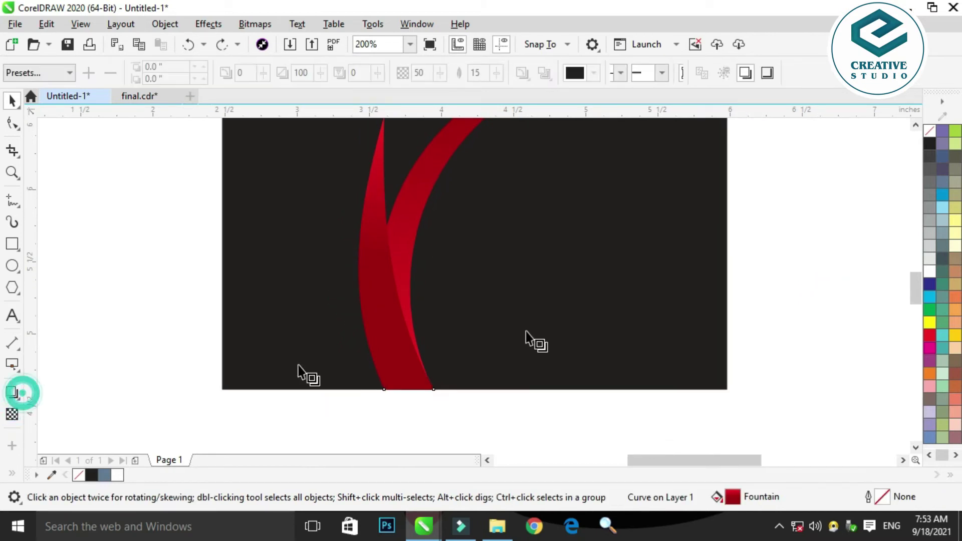
drag(366, 303, 435, 255)
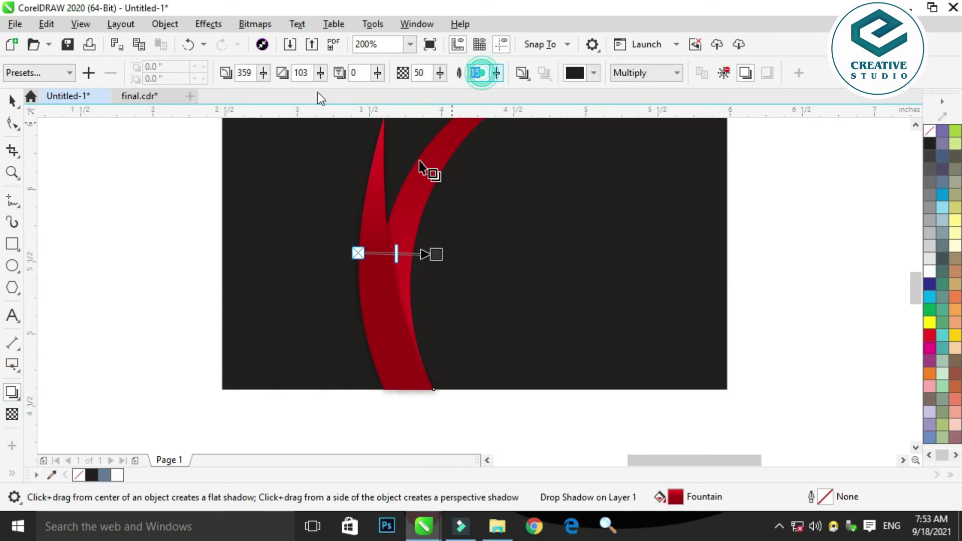
text(5)
key(Return)
key(space)
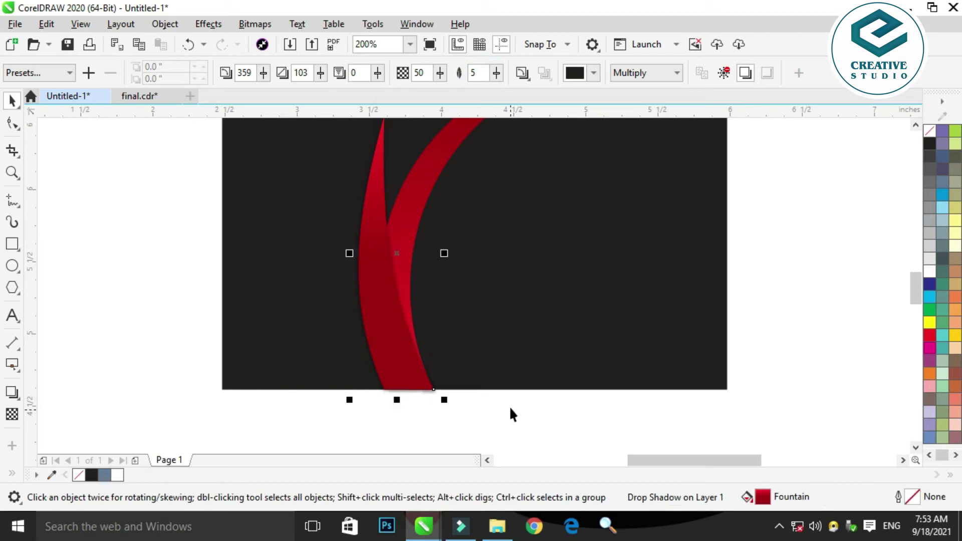
click(485, 416)
Step: Break the drop shadow apart from the blade and nudge it right to a center of X 3.722 inches
scroll(401, 299, up, 2)
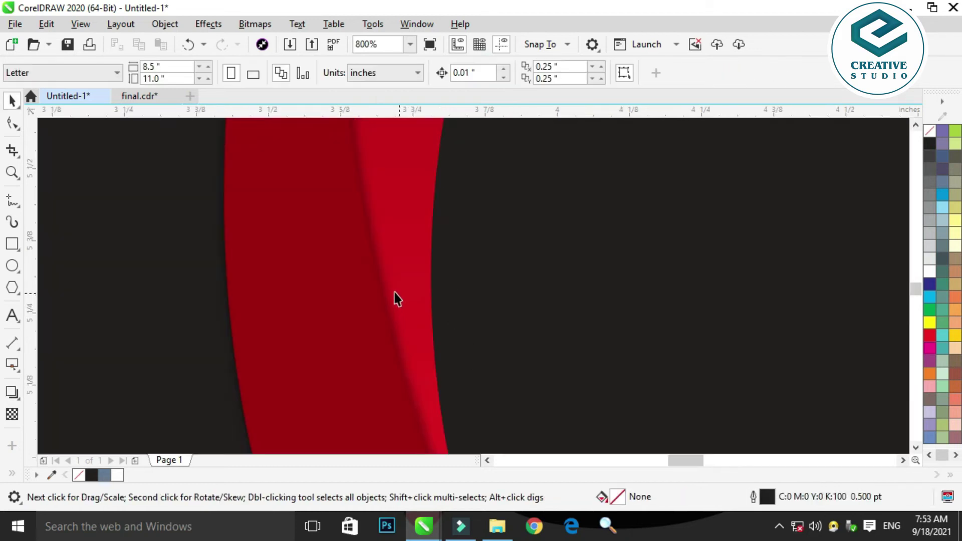
click(388, 295)
scroll(412, 242, down, 1)
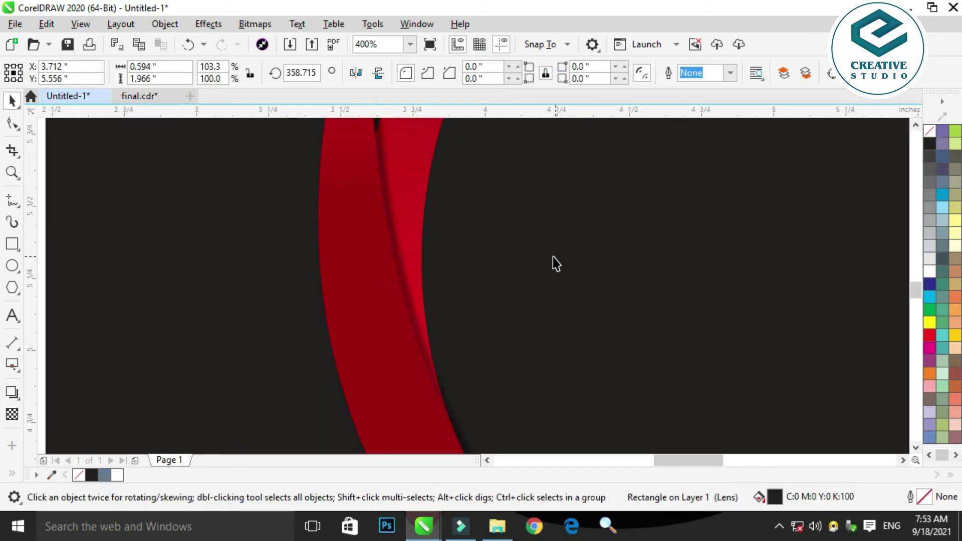
scroll(438, 246, down, 1)
scroll(429, 227, up, 2)
key(Right)
key(Right)
key(Right)
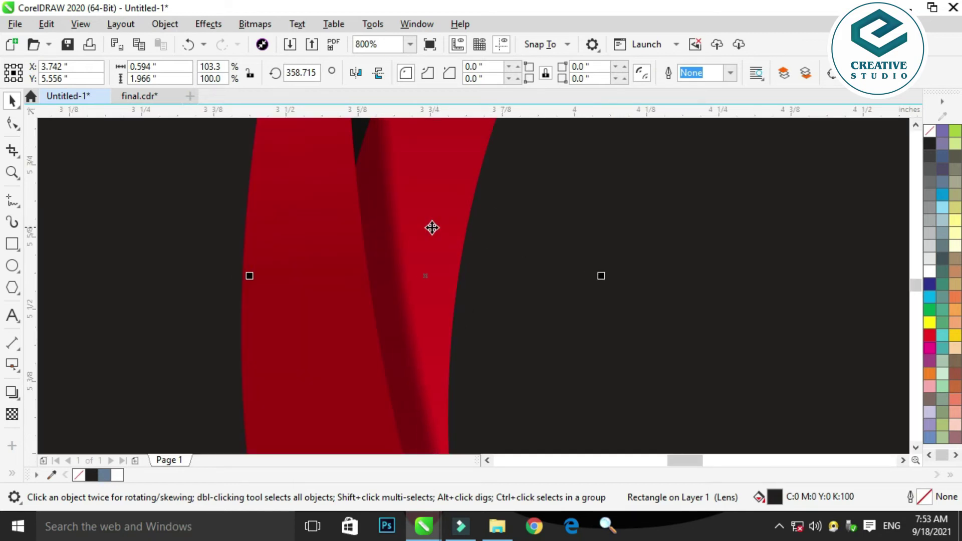
scroll(434, 226, down, 2)
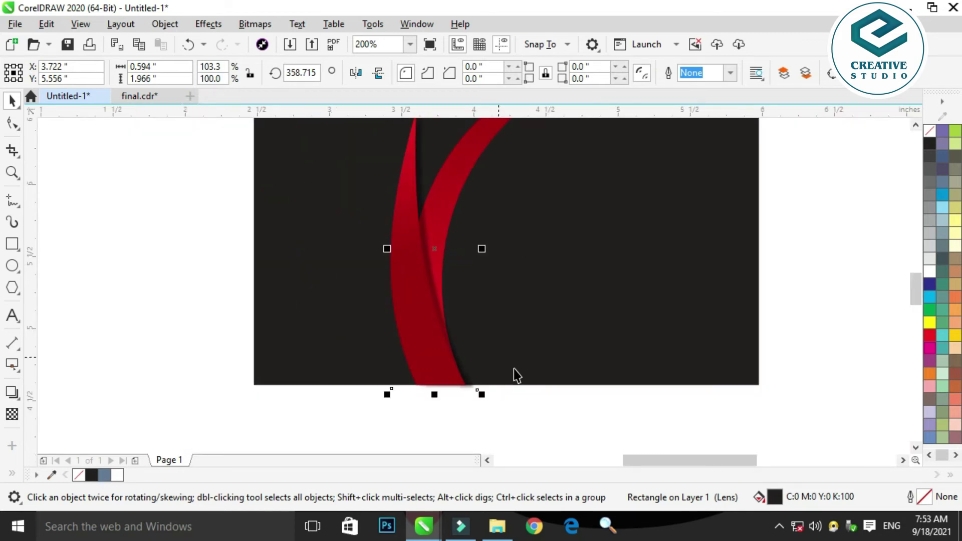
click(515, 411)
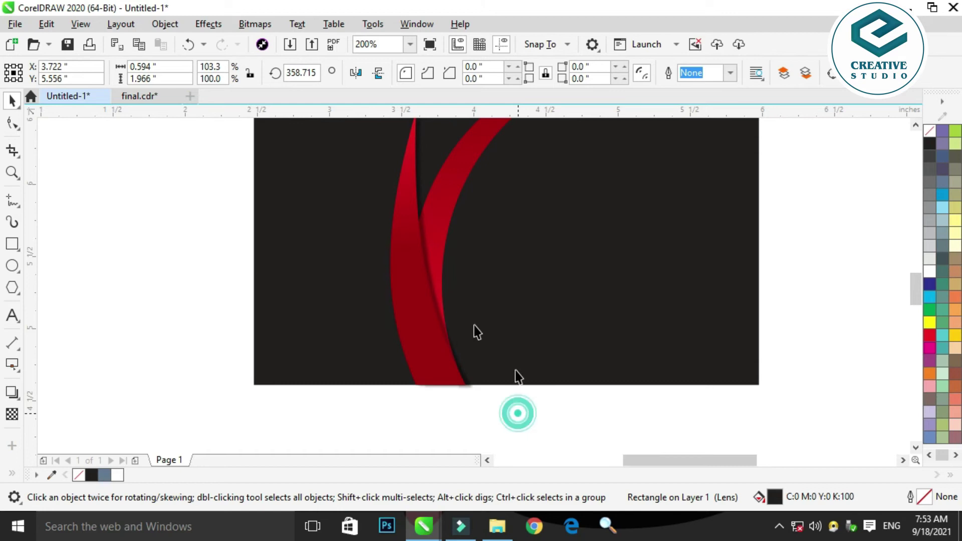
Step: Group the blade, its separated shadow and the curved band
scroll(403, 389, down, 1)
drag(401, 389, 534, 139)
mouse_move(436, 288)
mouse_down()
mouse_move(422, 288)
mouse_move(449, 289)
mouse_up()
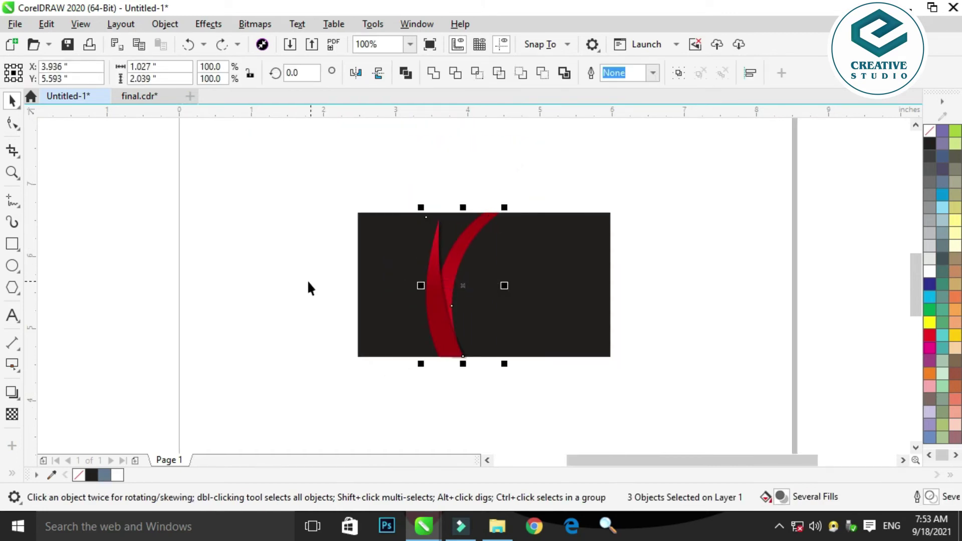
key(ctrl+g)
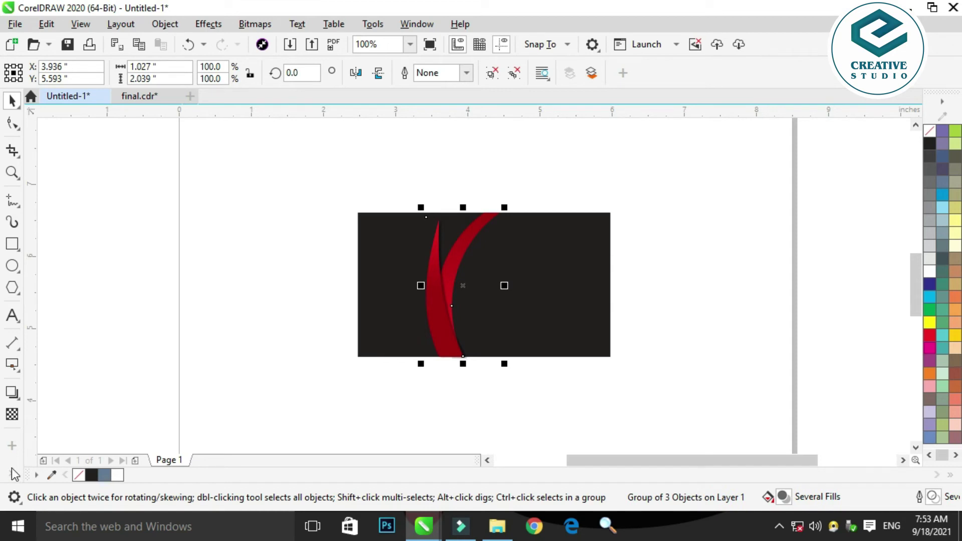
key(Escape)
Step: Draw a closed straight-sided shape about 3.791 × 2.948 inches with the Freehand tool, covering the card's left part up to the curved band
click(12, 200)
click(248, 174)
click(503, 174)
key(F10)
key(space)
click(18, 207)
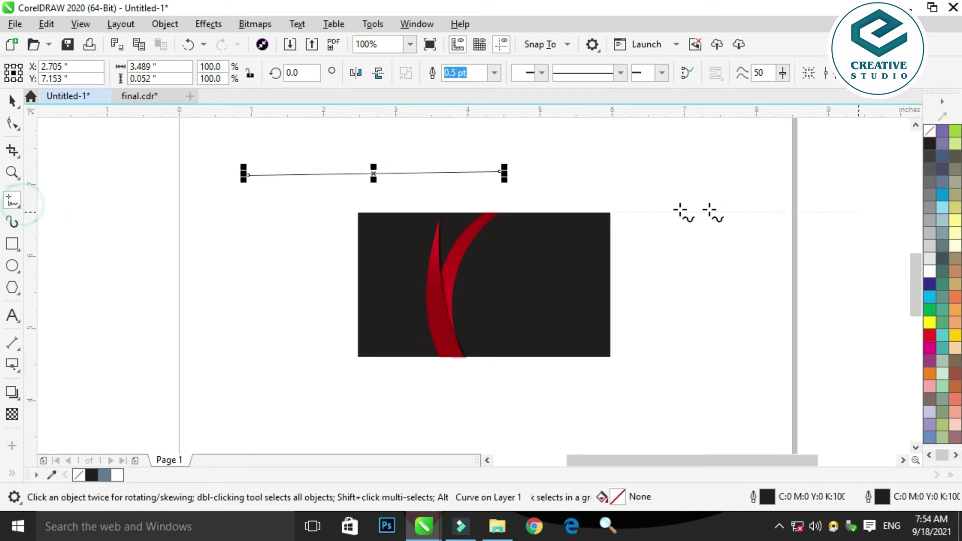
click(501, 172)
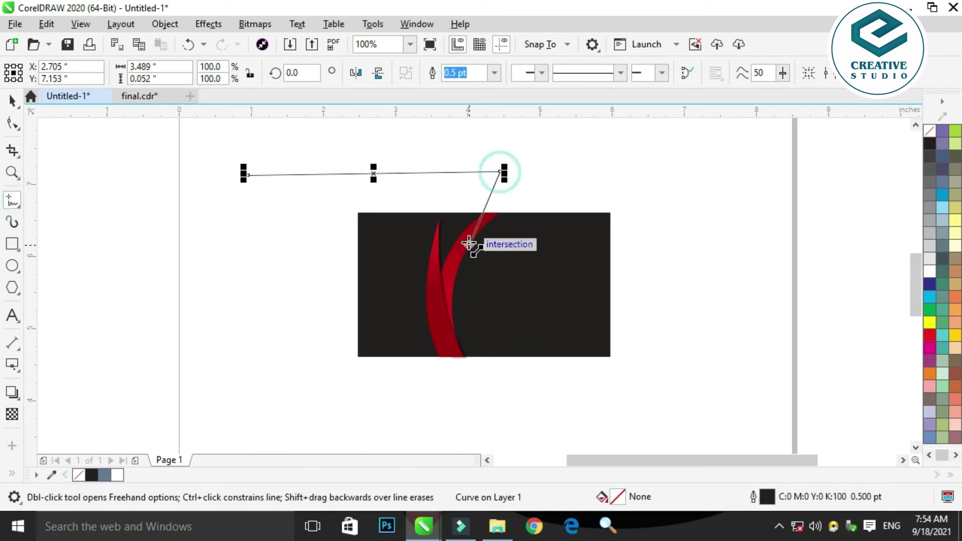
click(483, 221)
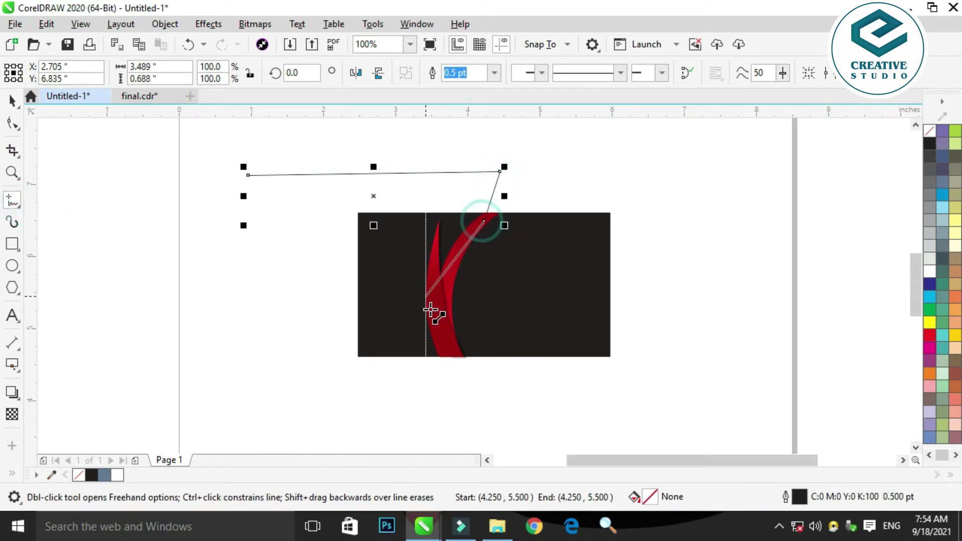
click(450, 249)
click(448, 321)
click(439, 384)
click(226, 384)
click(248, 175)
key(space)
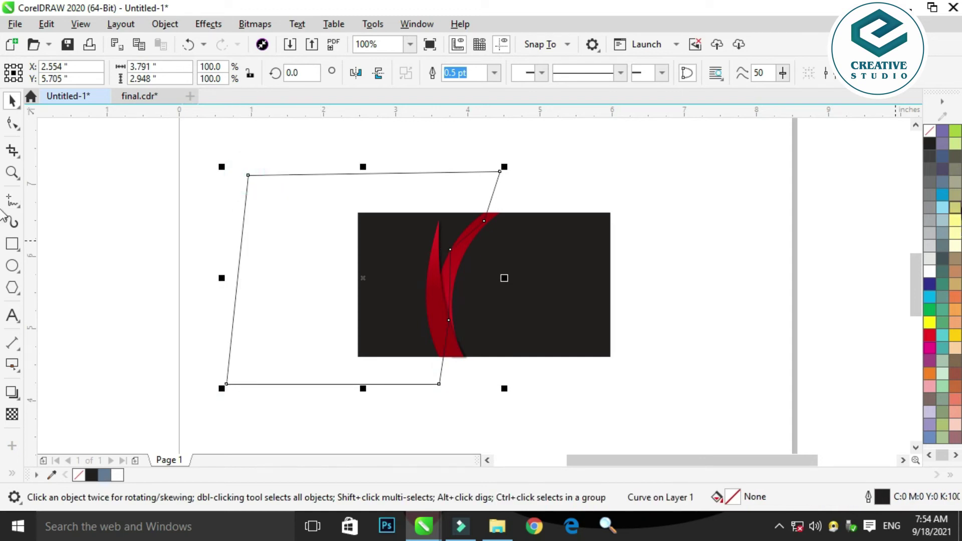
Step: Fill the freehand shape white, remove its outline, and PowerClip it inside the black card rectangle
click(928, 271)
right_click(929, 131)
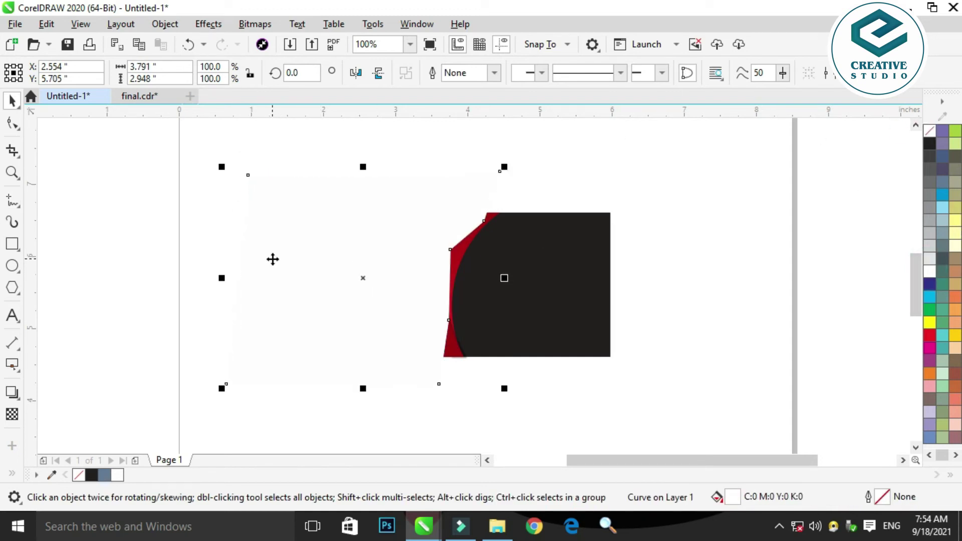
right_click(273, 258)
click(331, 66)
click(543, 273)
click(447, 409)
Step: Ungroup the blade, shadow and curved band
drag(354, 189, 648, 380)
click(770, 369)
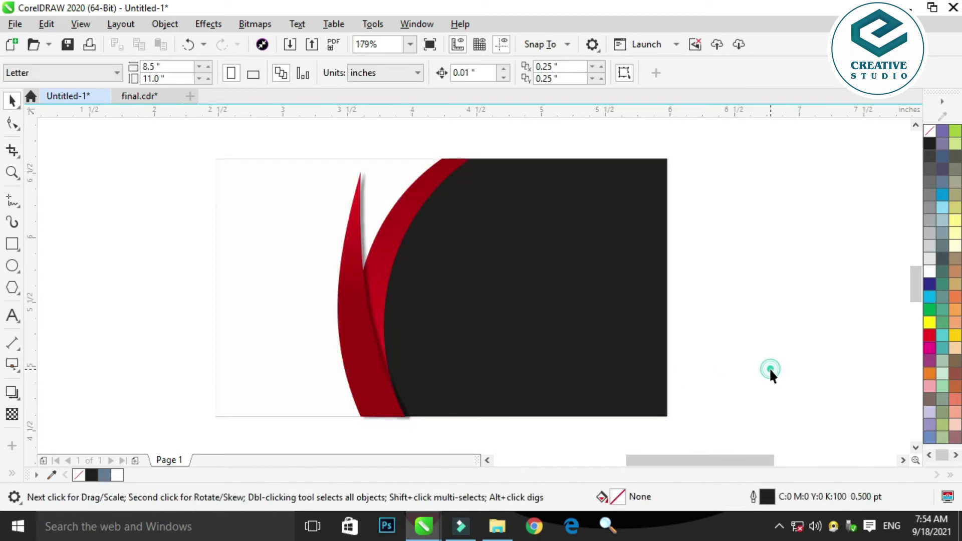
click(363, 188)
ctrl+click(362, 185)
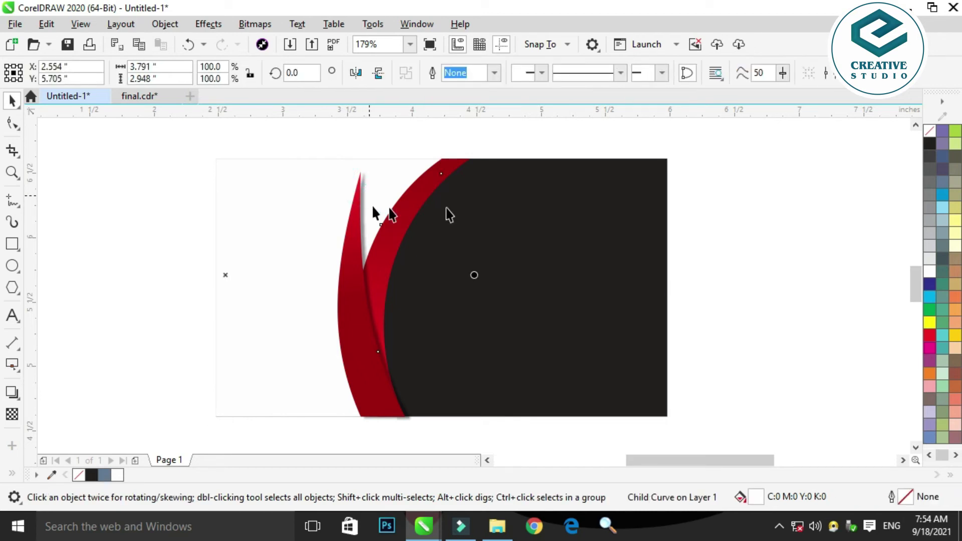
click(794, 208)
click(386, 265)
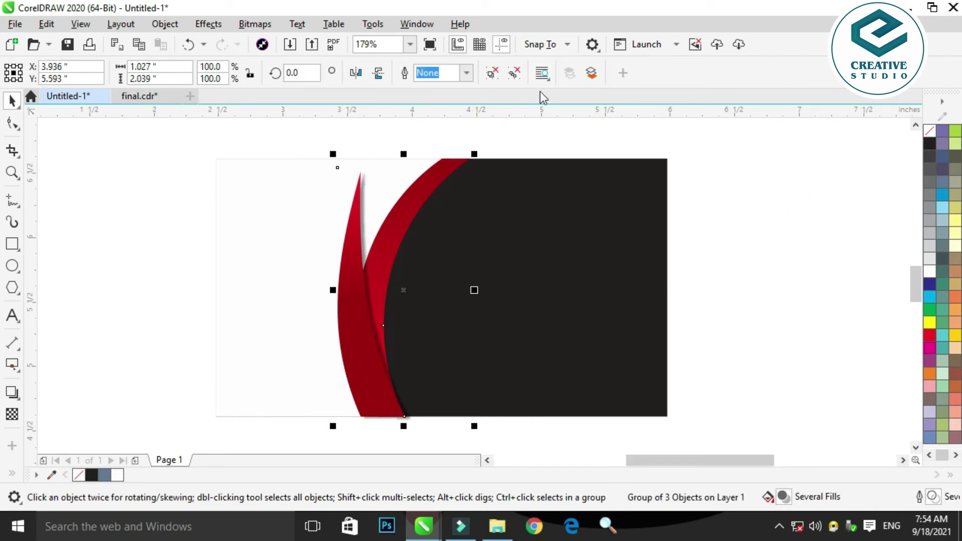
click(491, 73)
click(526, 127)
Step: Move the separated shadow left behind the blade, centering it at X 3.692 inches
scroll(373, 214, up, 3)
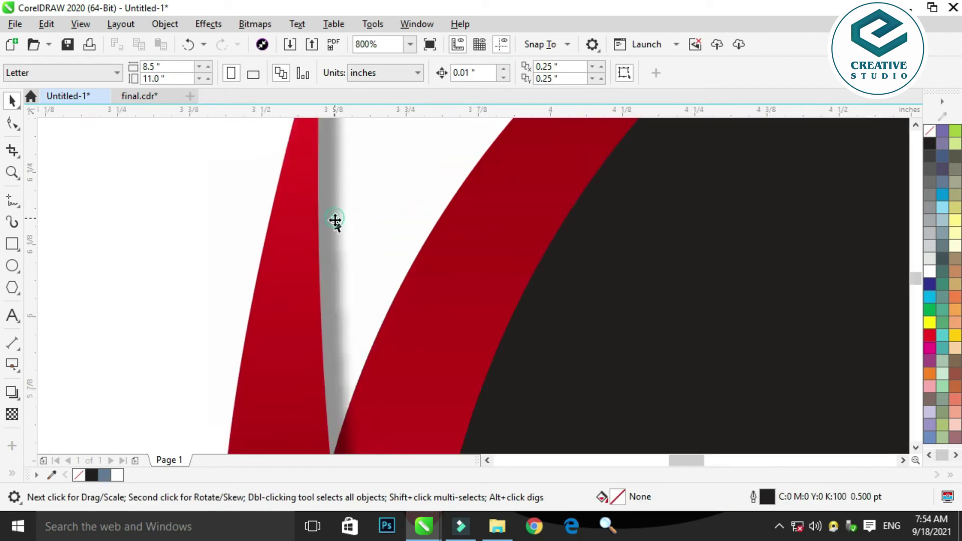
drag(334, 218, 389, 219)
scroll(389, 219, down, 2)
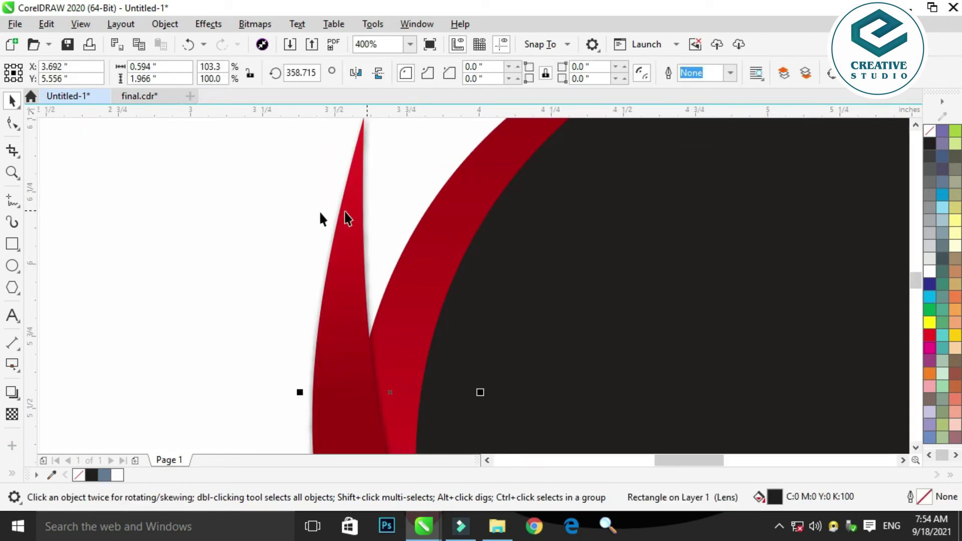
scroll(343, 219, down, 2)
click(781, 302)
scroll(425, 252, down, 2)
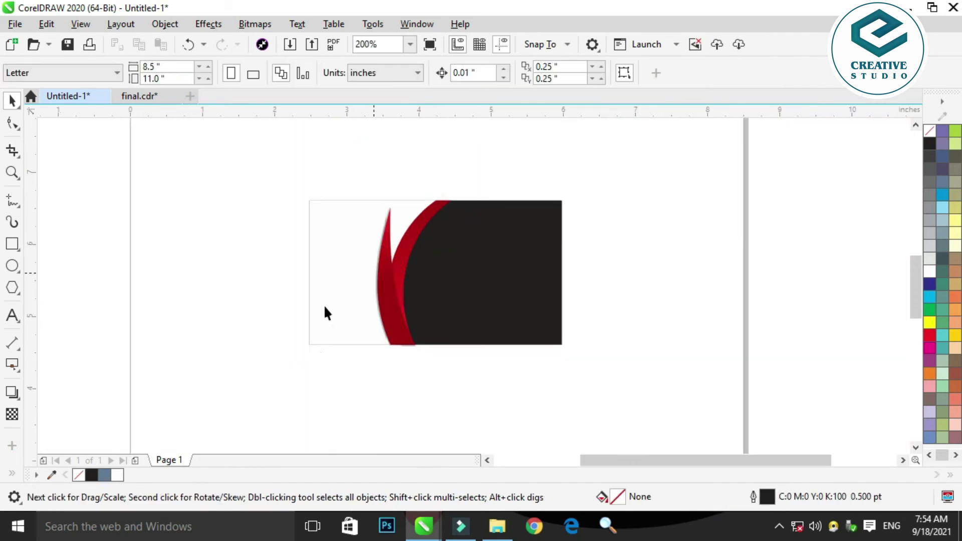
key(z)
drag(279, 195, 603, 363)
click(784, 349)
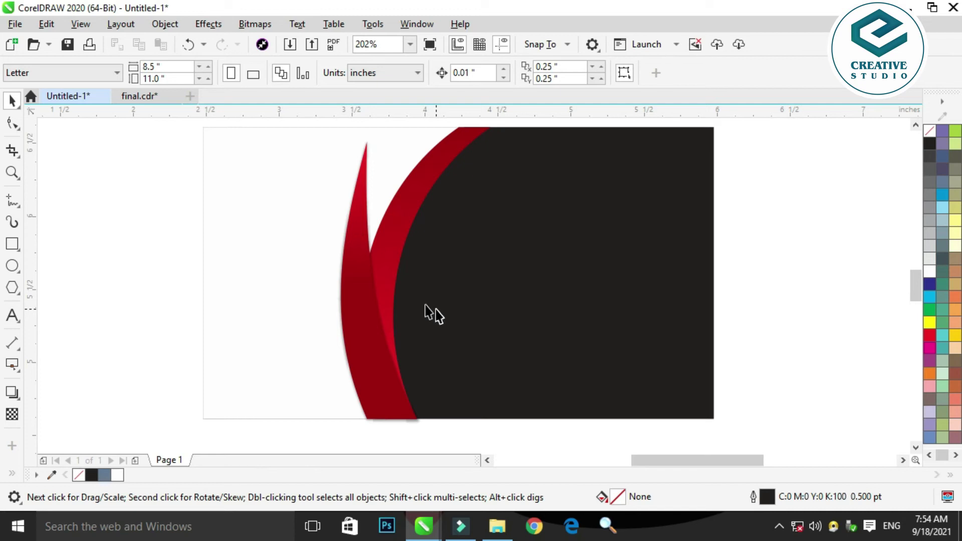
Step: Cut the red name and job title group from final.cdr and paste it into Untitled-1
click(141, 97)
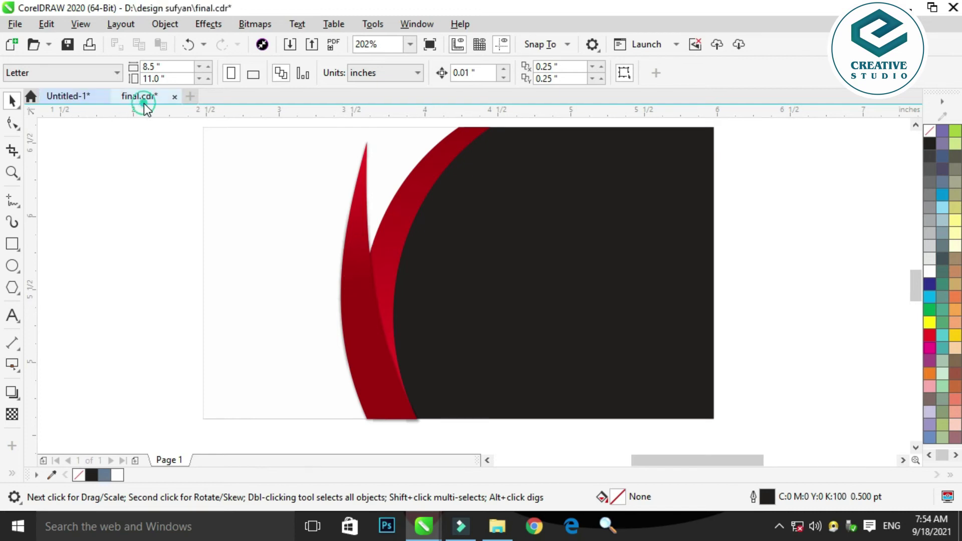
scroll(500, 230, down, 3)
click(482, 307)
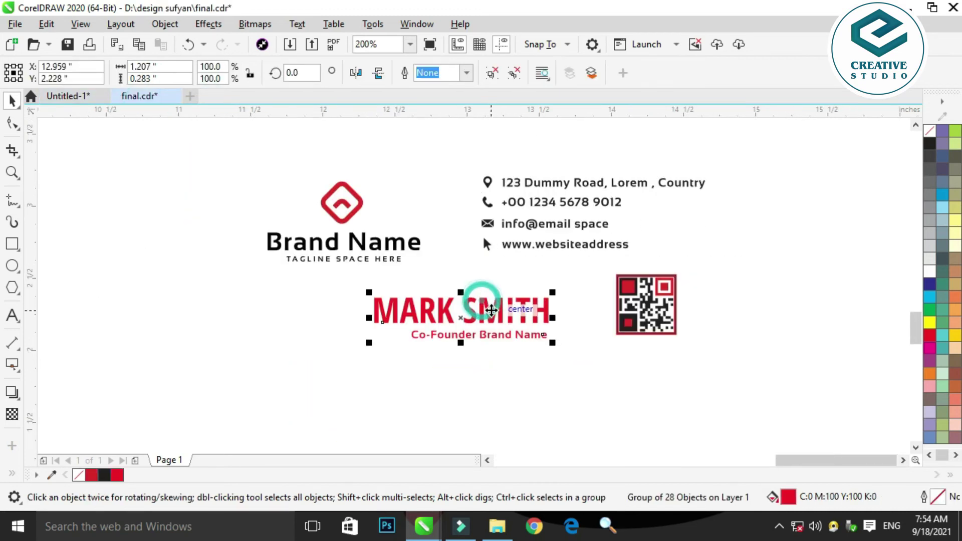
click(140, 182)
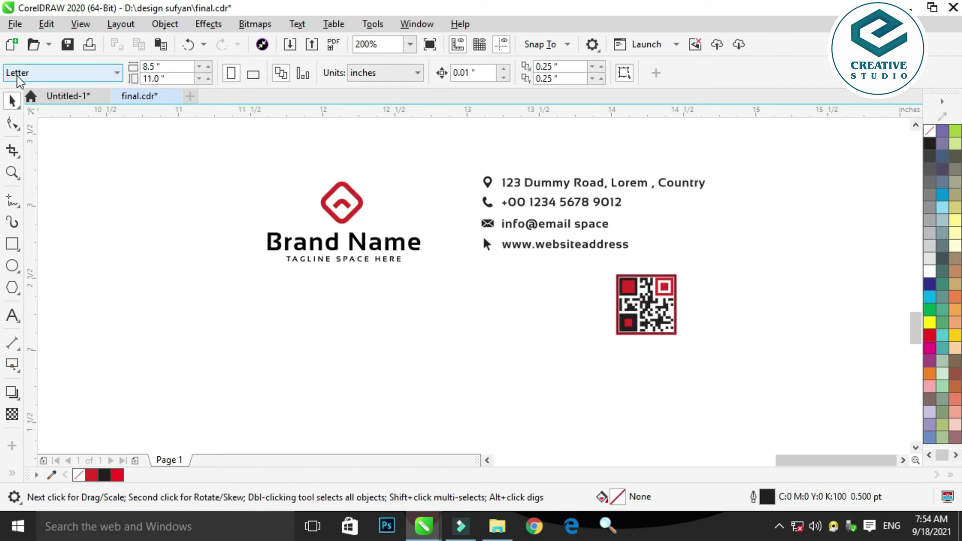
click(75, 96)
scroll(327, 281, down, 1)
Step: Align the name and job title group to the card's horizontal center
drag(717, 206, 307, 316)
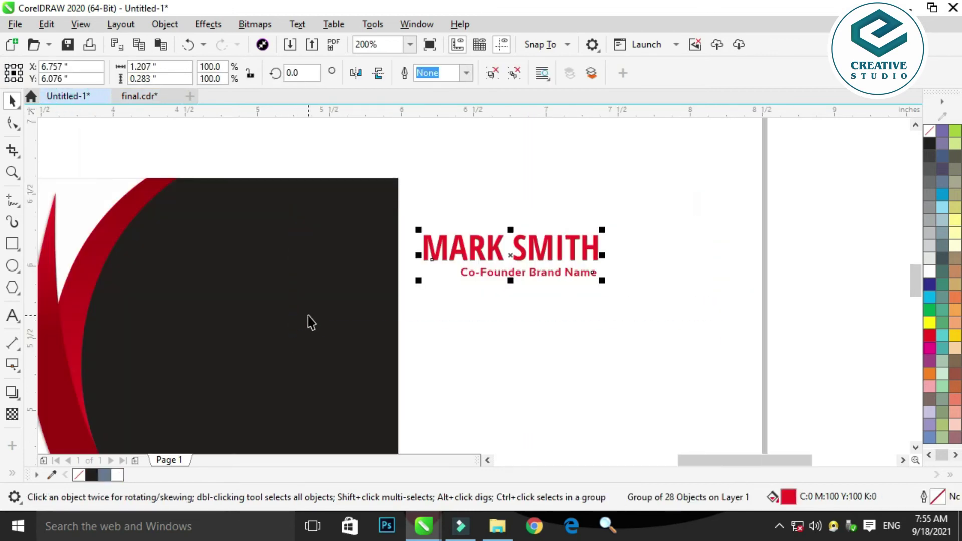
shift+click(308, 316)
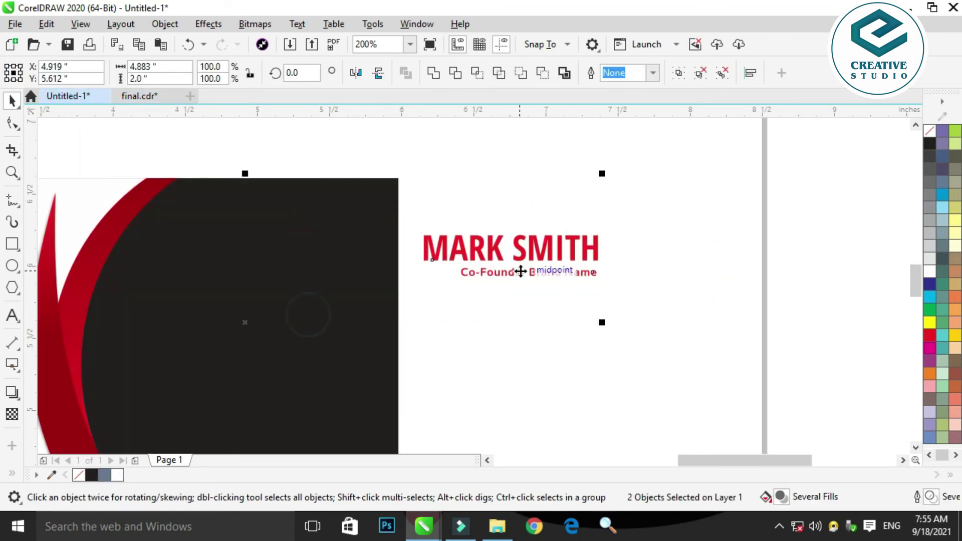
key(e)
click(504, 284)
Step: Move the name and job title group onto the upper black area, centered at X 4.927 and Y 6.076 inches
click(176, 249)
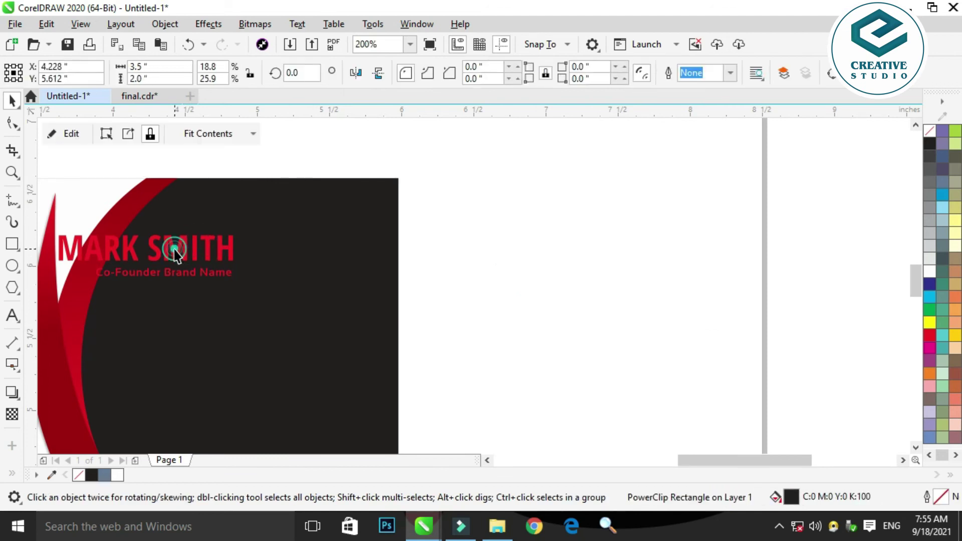
drag(187, 249, 267, 255)
scroll(361, 250, down, 1)
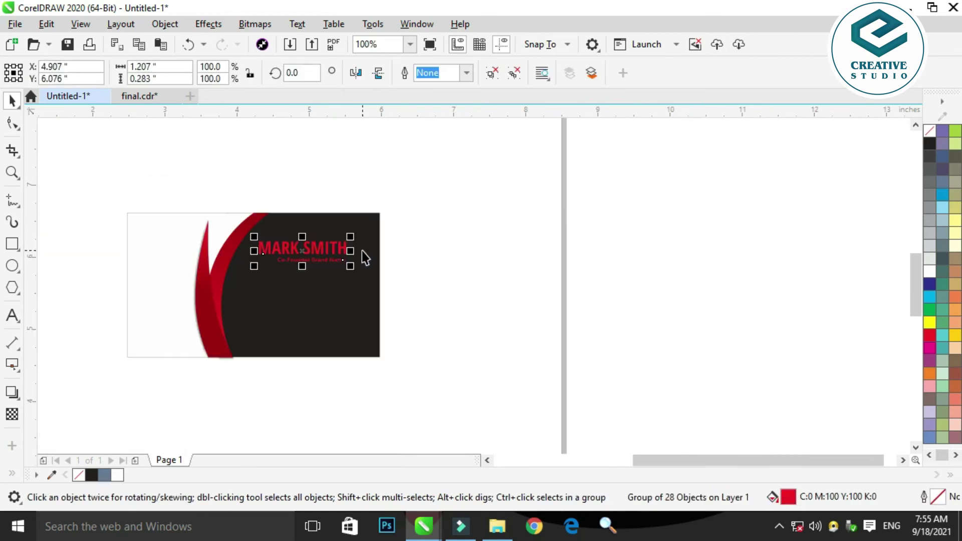
scroll(218, 228, up, 1)
key(Right)
key(Right)
key(Right)
key(Right)
key(Right)
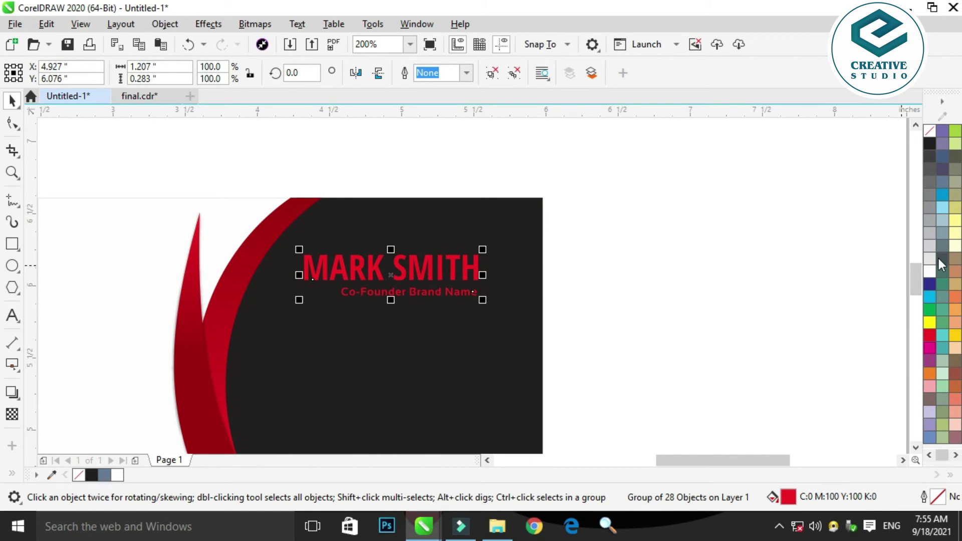
Step: Move the name and job title group right to X 4.967 inches and fill it with white
key(Left)
key(Right)
key(Right)
key(Right)
click(930, 272)
scroll(441, 271, up, 2)
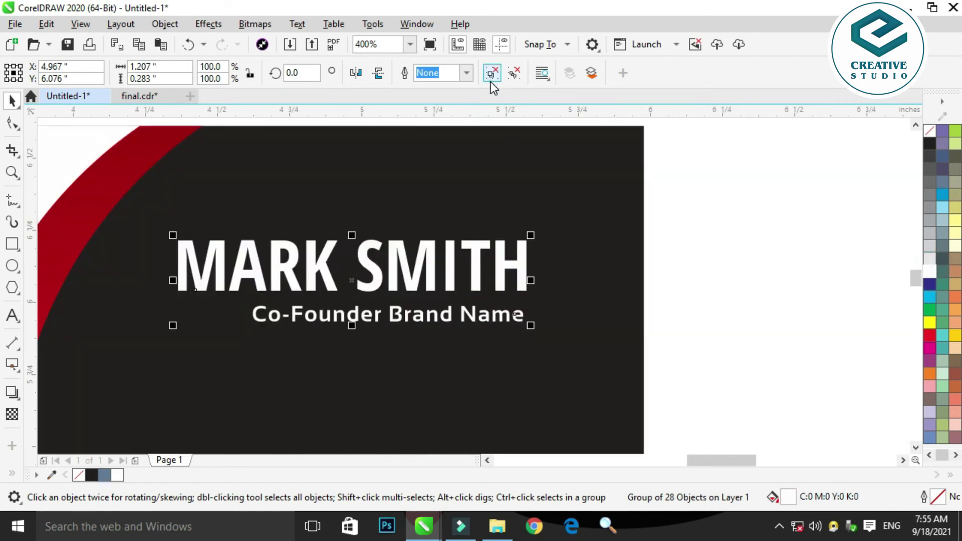
Step: Ungroup the name and job title, and nudge the job title line to Y 5.962 inches
click(876, 292)
drag(564, 288, 181, 351)
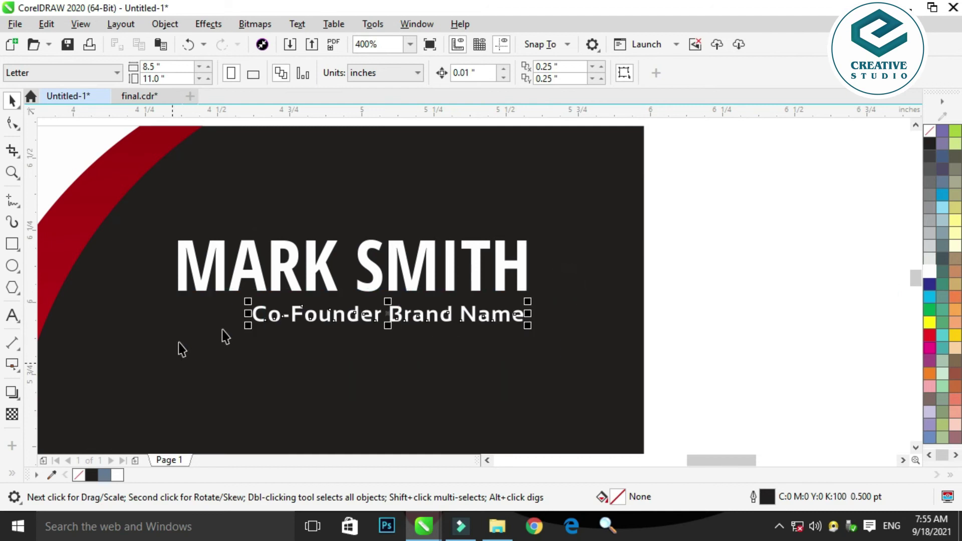
scroll(274, 323, up, 2)
key(Up)
key(Up)
scroll(336, 311, down, 2)
key(Up)
key(Down)
key(Down)
key(Up)
key(Down)
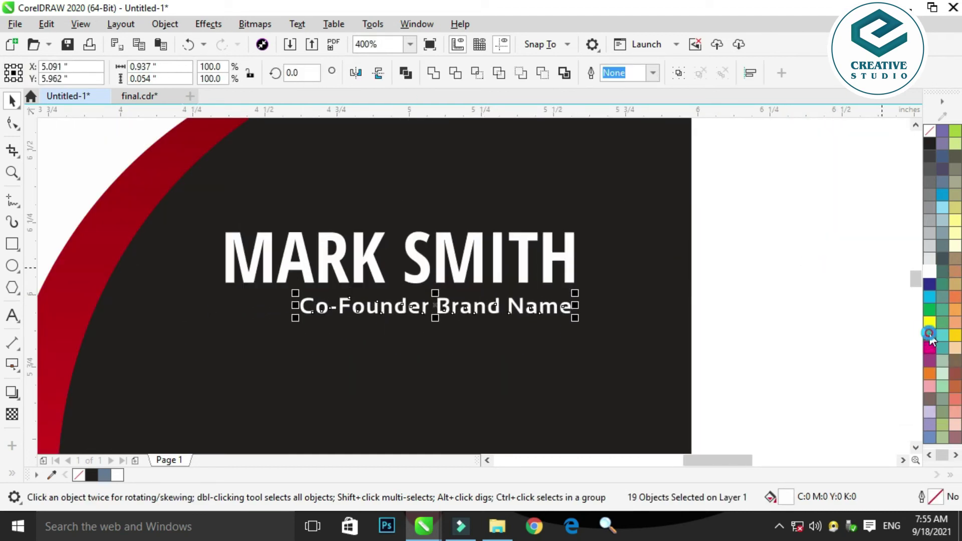
Step: Fill the job title line with red and group it with the white name again
click(930, 333)
click(802, 302)
scroll(579, 217, down, 2)
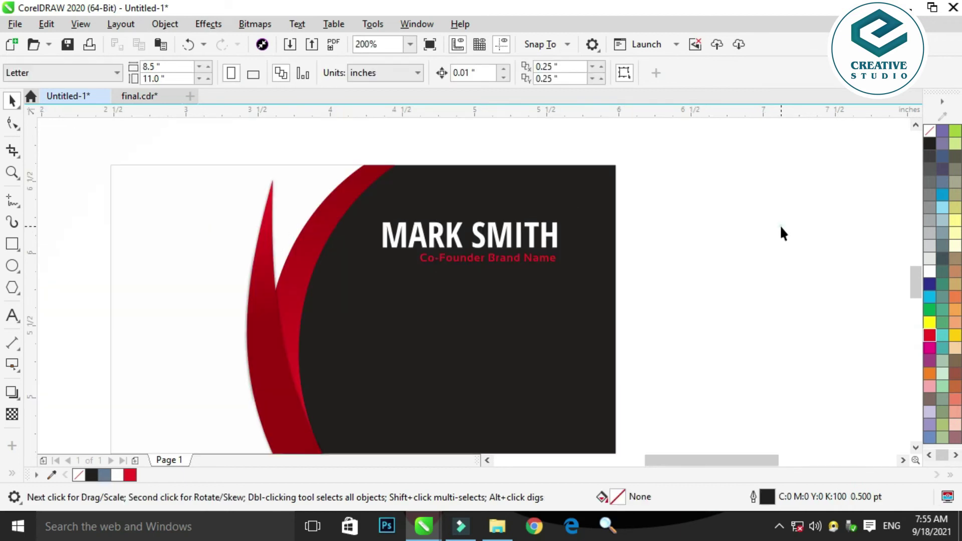
drag(408, 321, 305, 326)
drag(722, 202, 311, 350)
click(714, 284)
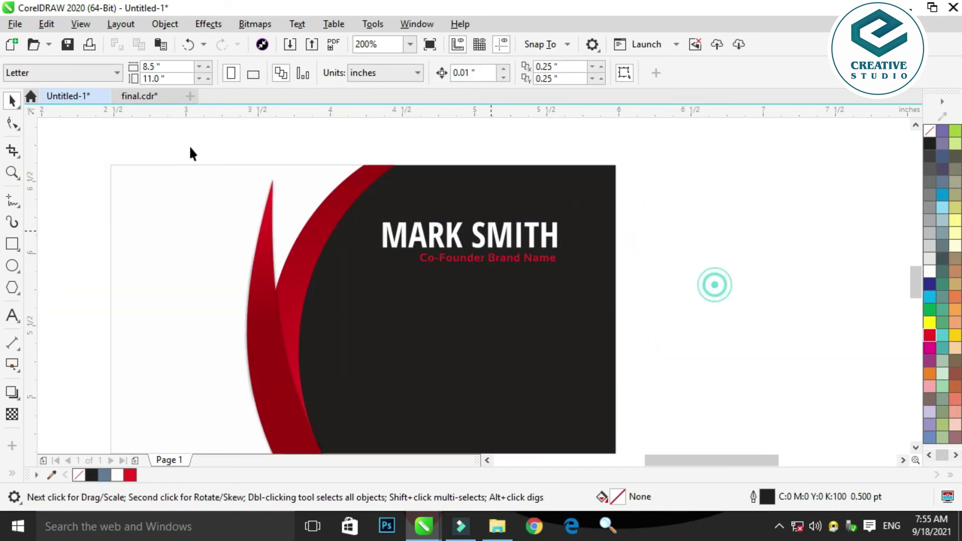
Step: Cut the contact details block with its icons from final.cdr and paste it into Untitled-1
click(132, 101)
click(527, 187)
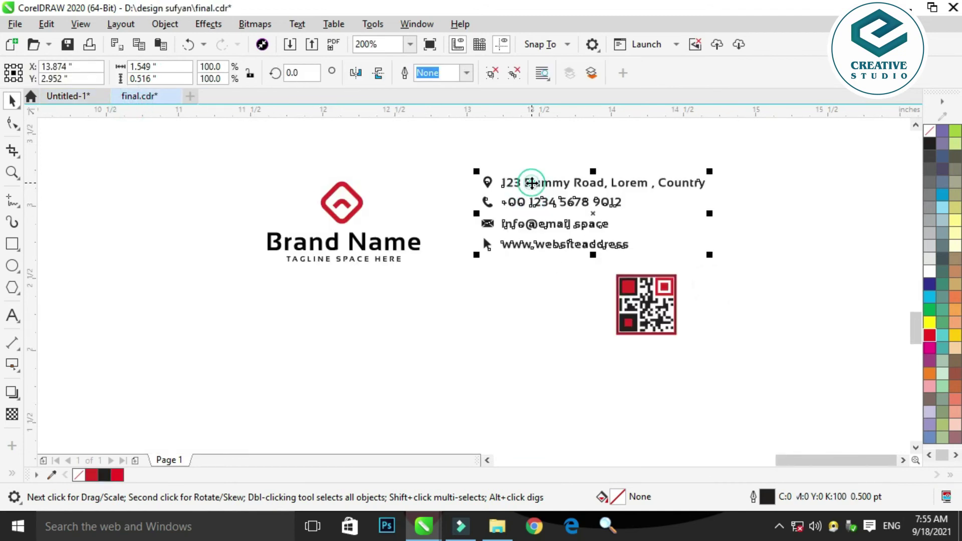
scroll(527, 186, up, 4)
scroll(536, 184, down, 3)
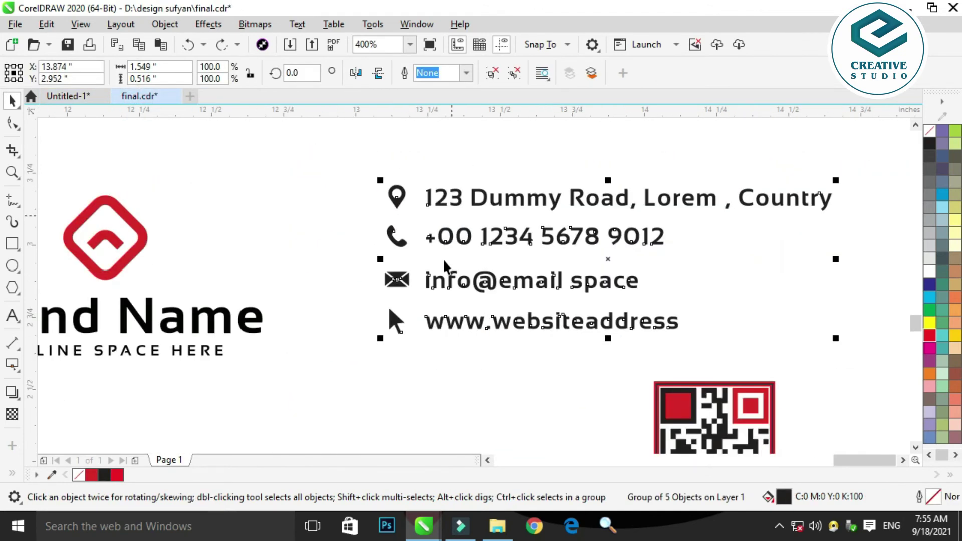
scroll(414, 283, up, 2)
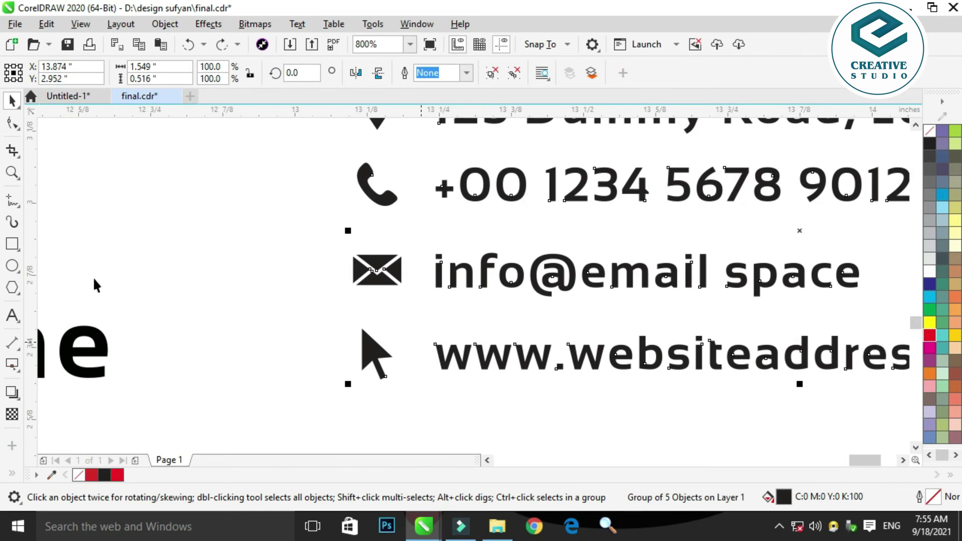
click(69, 99)
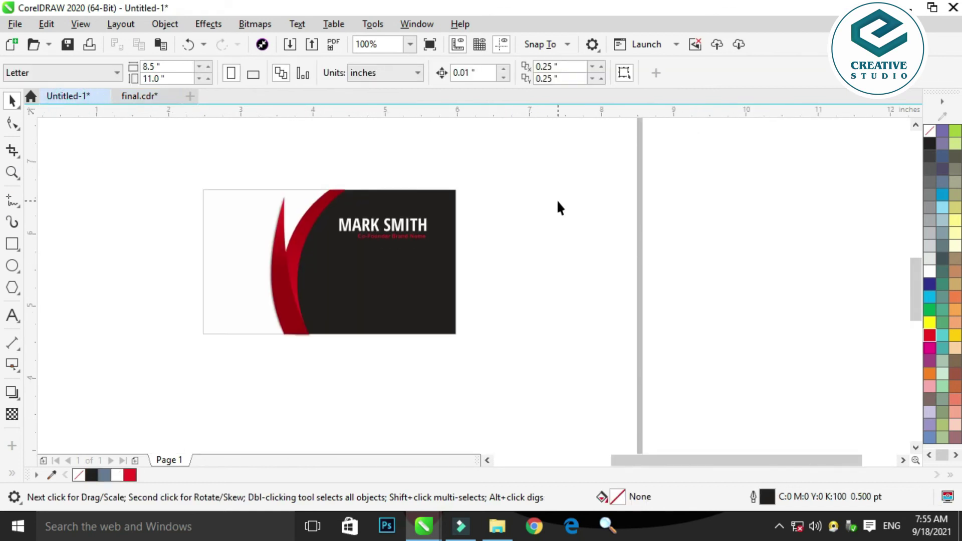
right_click(559, 207)
click(608, 300)
Step: Move the contact details block onto the card's lower black area, centered at X 5.027 and Y 5.222 inches
scroll(615, 334, down, 2)
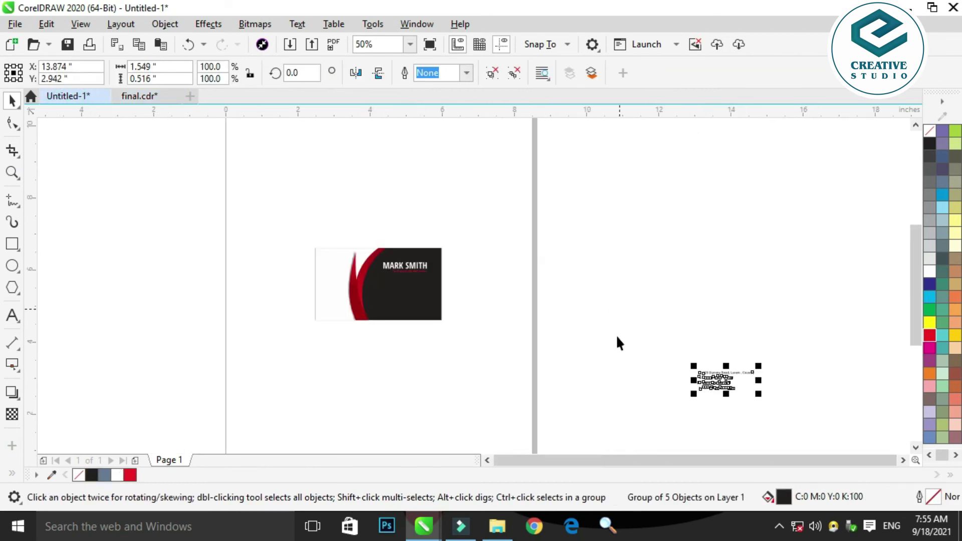
drag(691, 364, 398, 291)
scroll(398, 288, up, 2)
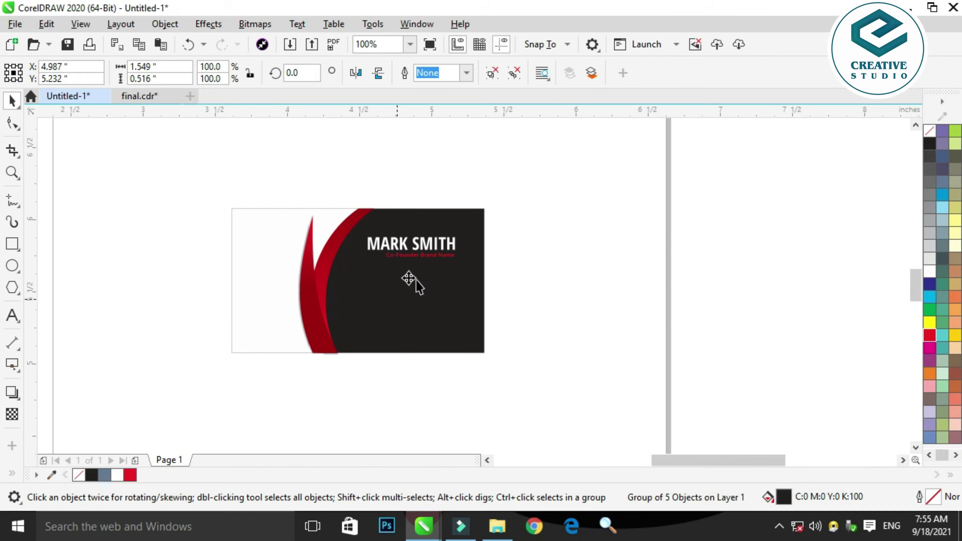
scroll(411, 281, up, 2)
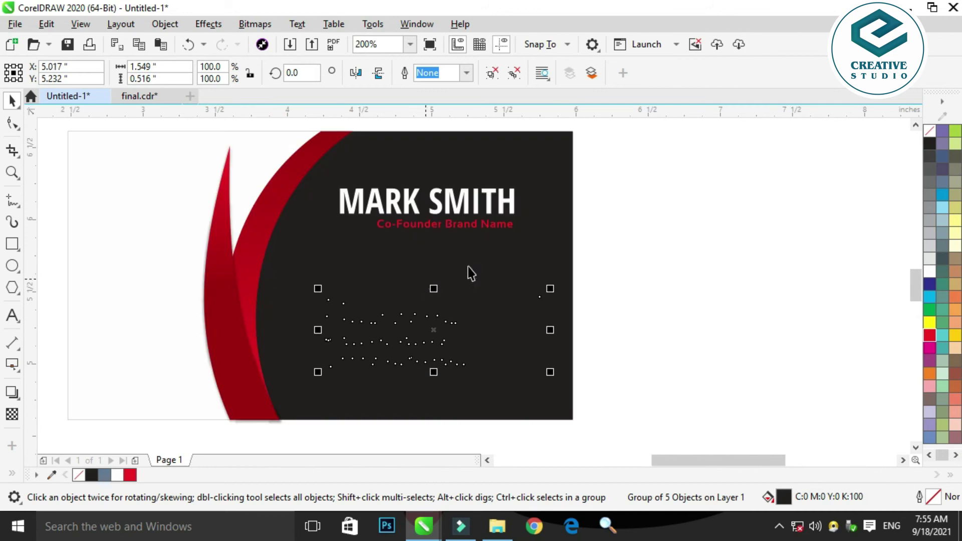
Step: Fill the contact details block with white and nudge it down to Y 5.192 inches
click(933, 275)
key(Down)
key(Down)
key(Down)
Step: Ungroup the contact details block and fill its four icons with red
click(493, 74)
click(618, 222)
scroll(311, 416, up, 1)
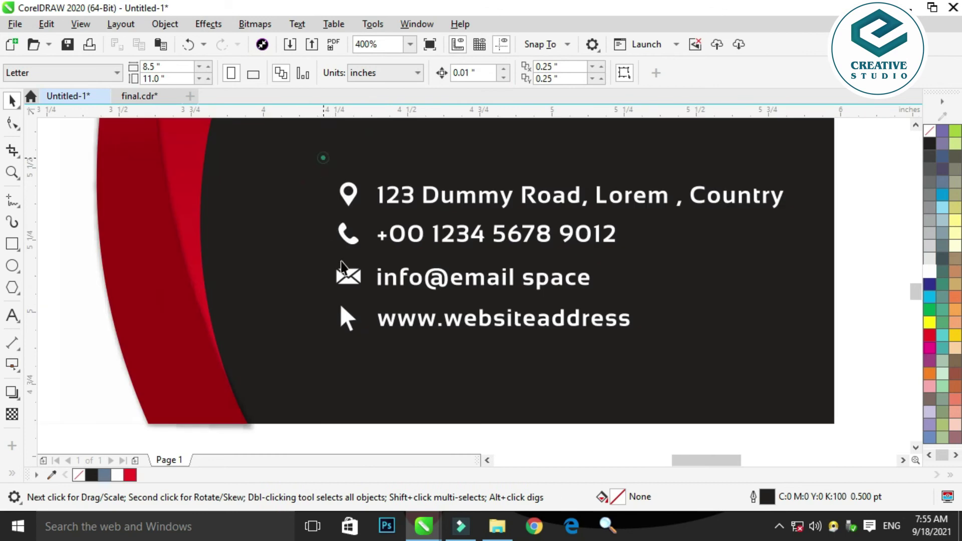
drag(322, 157, 369, 397)
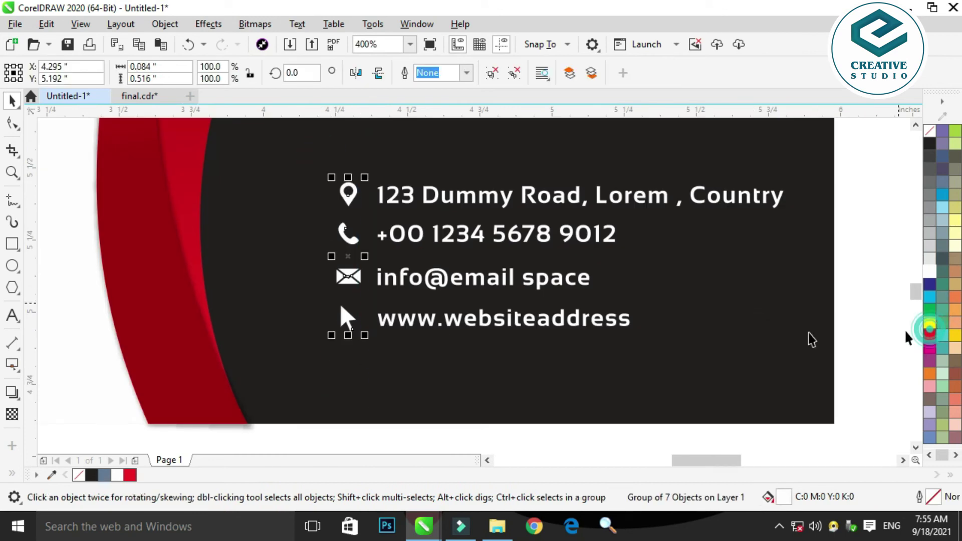
click(929, 335)
Step: Group the red icons and the white contact lines back into one block
scroll(666, 245, down, 2)
click(668, 245)
drag(668, 230, 315, 356)
key(ctrl+g)
Step: Place a vertical guideline at the left edge of the name, at X 4.364 inches
scroll(379, 315, down, 2)
scroll(428, 268, up, 2)
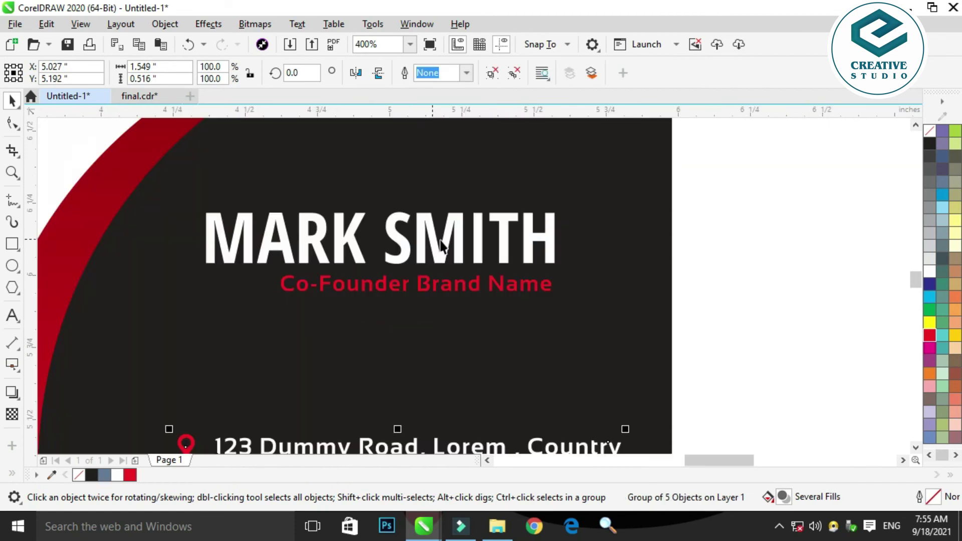
scroll(453, 215, down, 1)
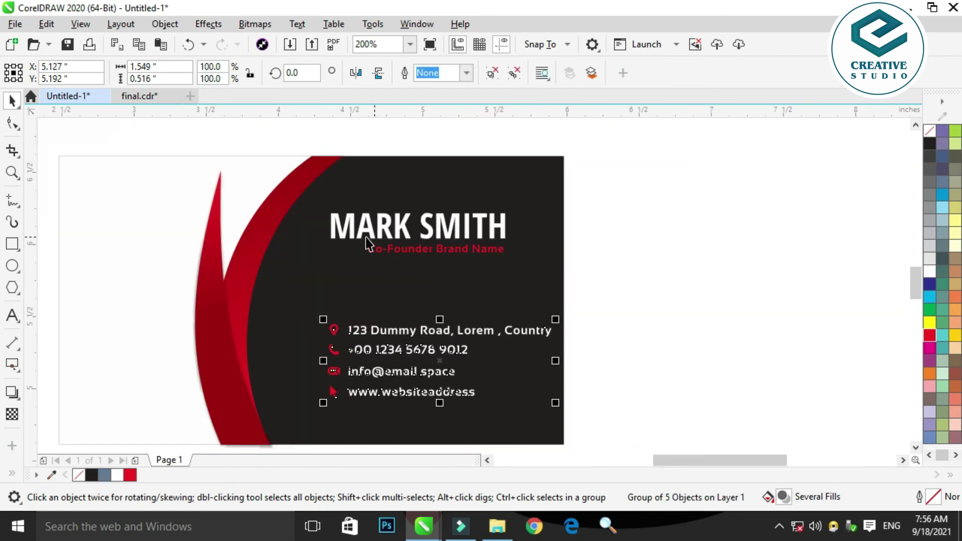
scroll(366, 237, up, 1)
drag(158, 244, 253, 245)
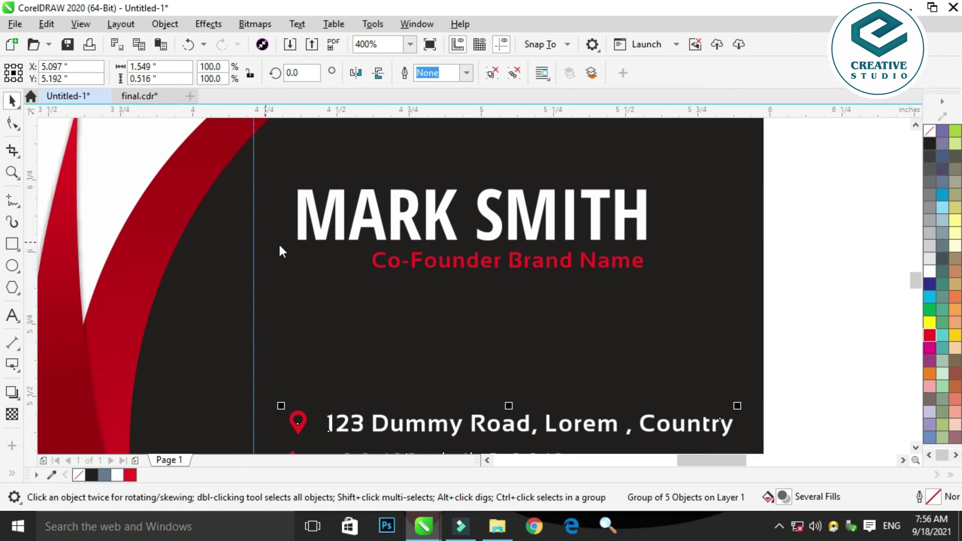
click(297, 245)
scroll(298, 245, down, 1)
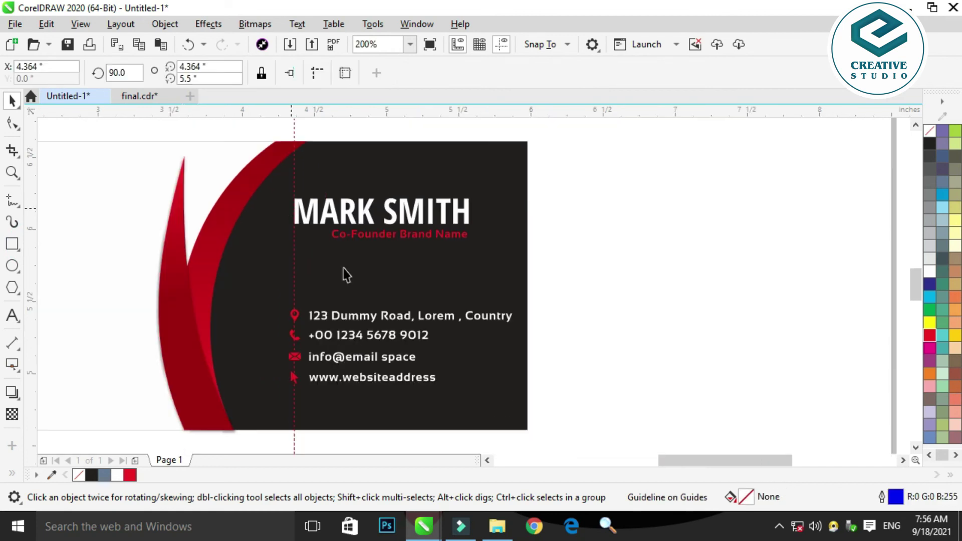
Step: Shift the contact block to X 5.137 inches so its icons line up with the vertical guideline, and delete the guideline
click(332, 314)
scroll(300, 323, up, 2)
key(ctrl+Right)
key(ctrl+Right)
key(ctrl+Right)
key(ctrl+Right)
key(ctrl+Right)
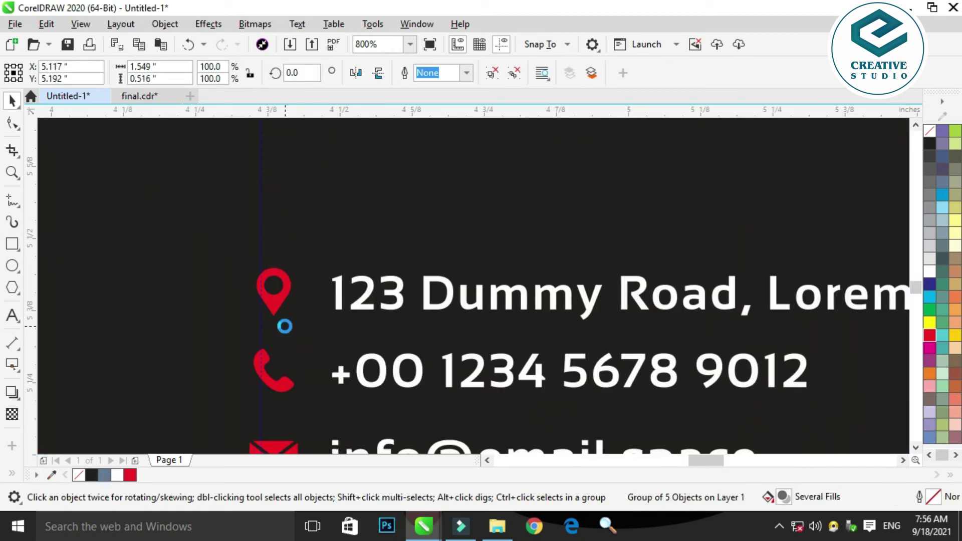
key(ctrl+Left)
scroll(294, 257, down, 1)
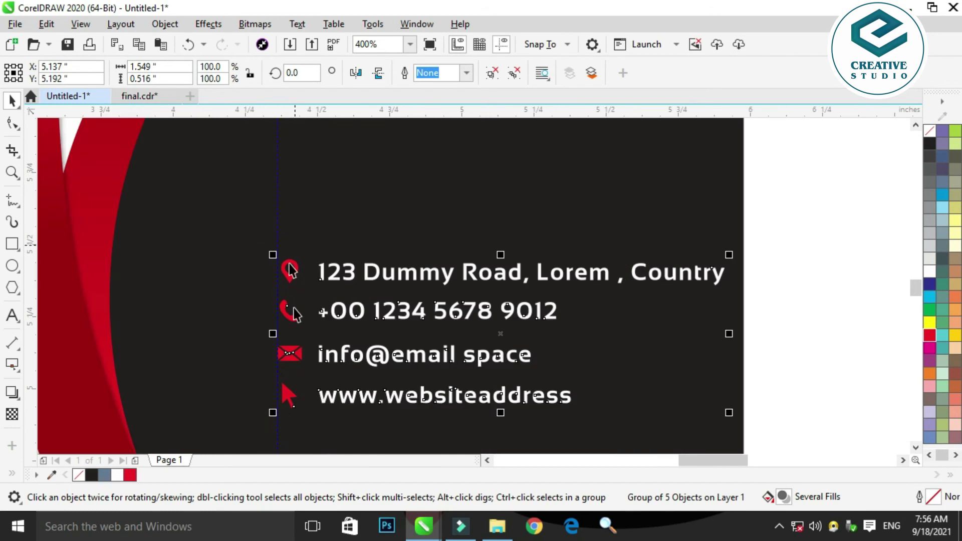
click(277, 428)
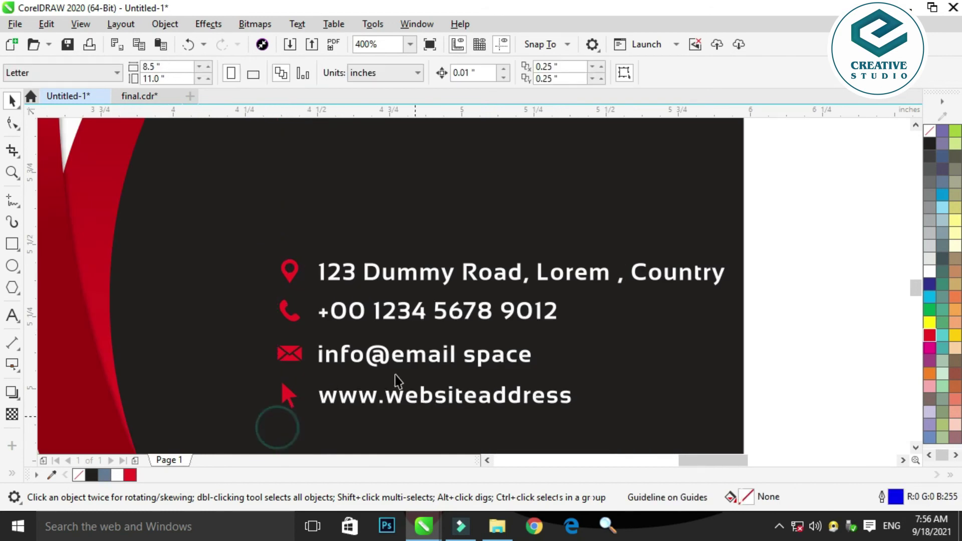
Step: Nudge the contact details block up toward the job title, to about Y 5.35 inches
scroll(440, 356, down, 1)
scroll(575, 278, down, 1)
click(575, 279)
drag(572, 311, 369, 404)
key(Up)
key(Up)
key(Up)
key(Up)
key(Up)
click(568, 268)
key(Up)
key(Up)
key(Up)
key(Up)
key(Up)
key(Up)
key(Up)
key(Up)
key(Up)
key(Up)
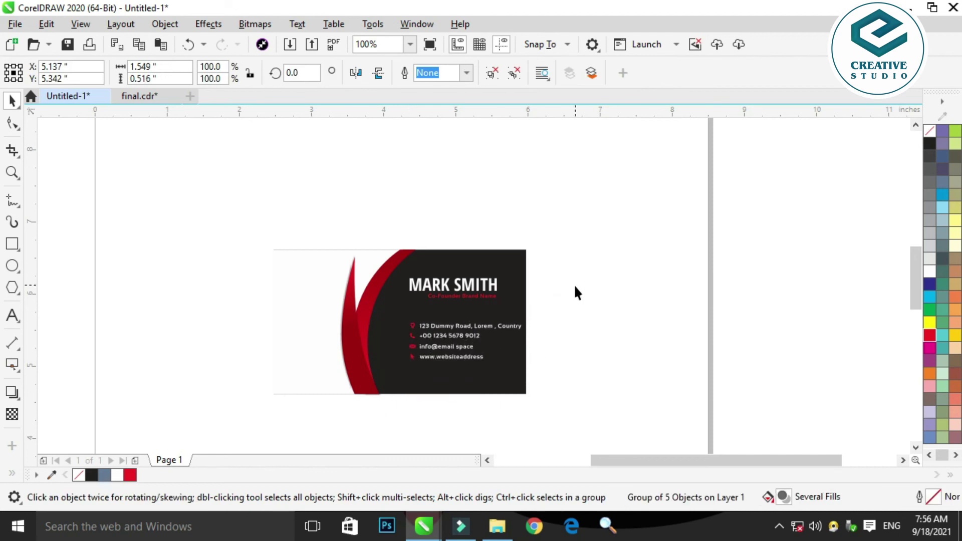
Step: Group the name and job title together with the contact details block
click(573, 282)
drag(581, 242, 370, 424)
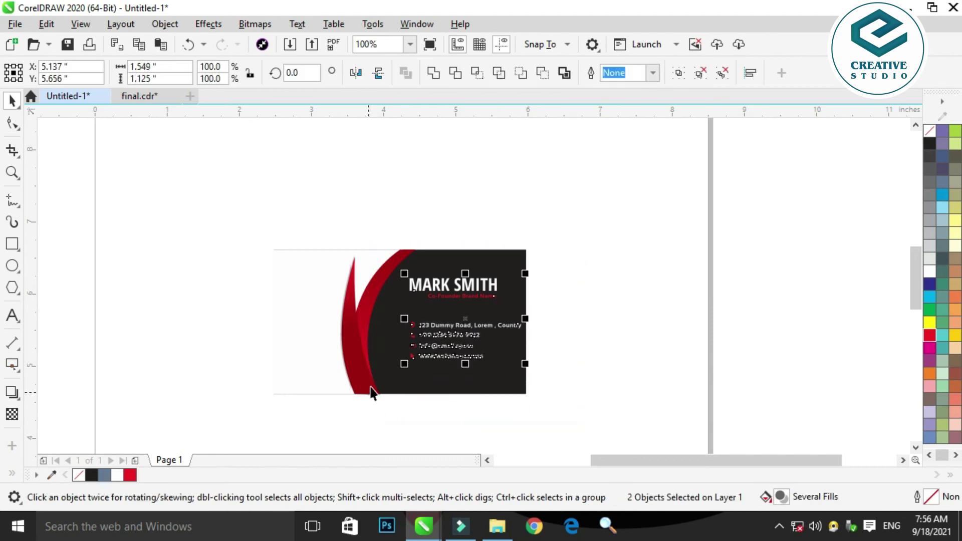
key(ctrl+g)
Step: Reposition the combined text group on the black area, centered at X 5.012 and Y 5.556 inches
drag(450, 357, 434, 358)
scroll(440, 346, up, 2)
key(Down)
key(Down)
key(Down)
key(Down)
key(Down)
key(Down)
key(Down)
key(Down)
key(Down)
key(Down)
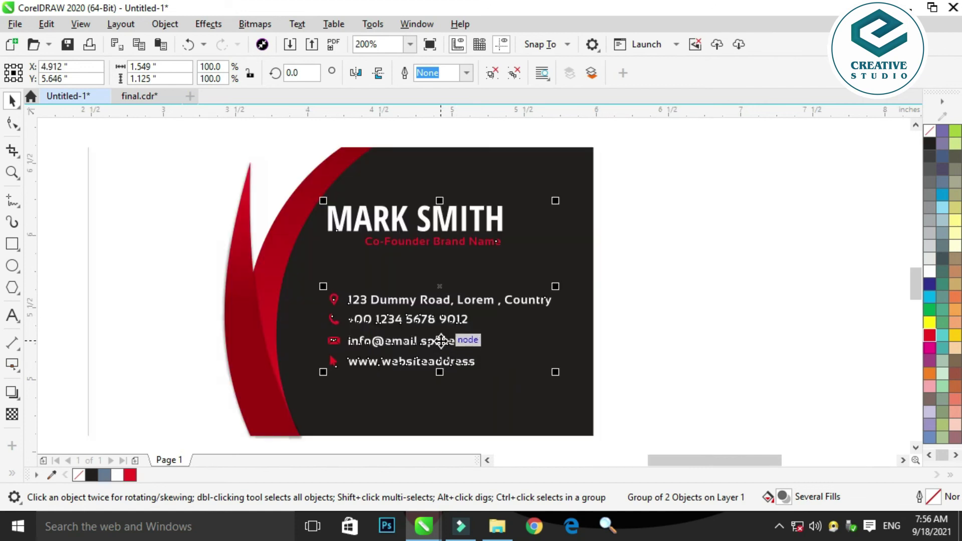
key(Right)
key(Right)
key(Right)
key(Right)
key(Right)
key(Right)
key(Right)
key(Right)
key(Right)
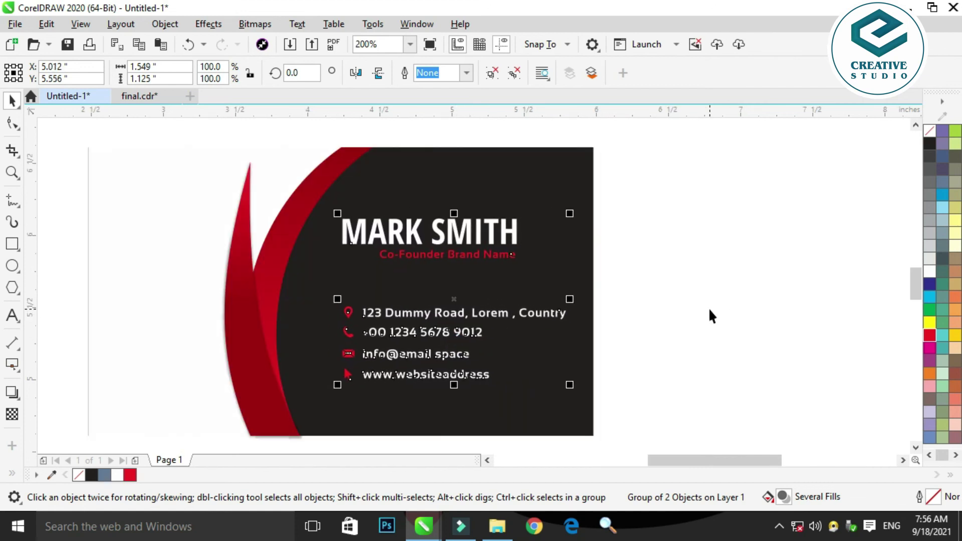
click(708, 308)
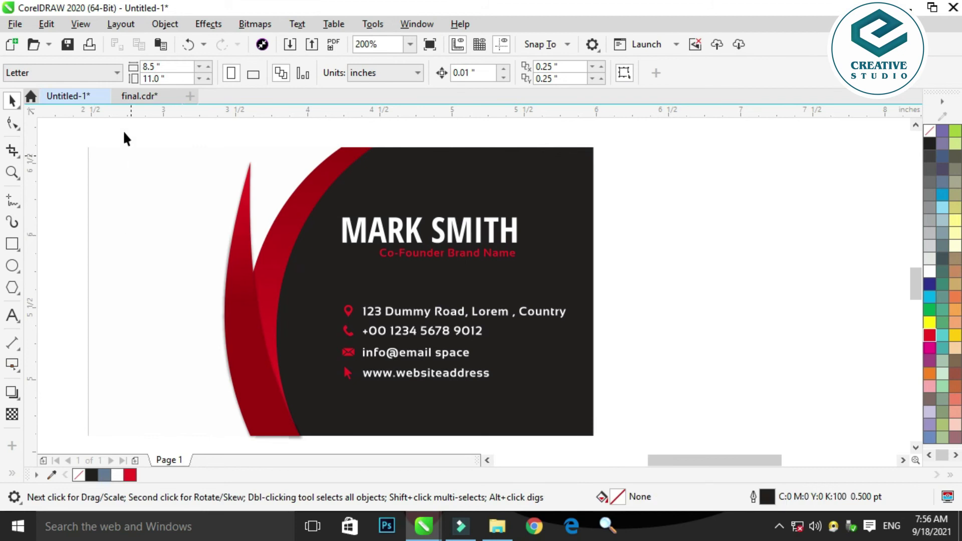
Step: Cut the brand logo and QR code from final.cdr and paste them into Untitled-1
click(161, 96)
scroll(594, 211, down, 3)
drag(354, 187, 700, 319)
key(ctrl+x)
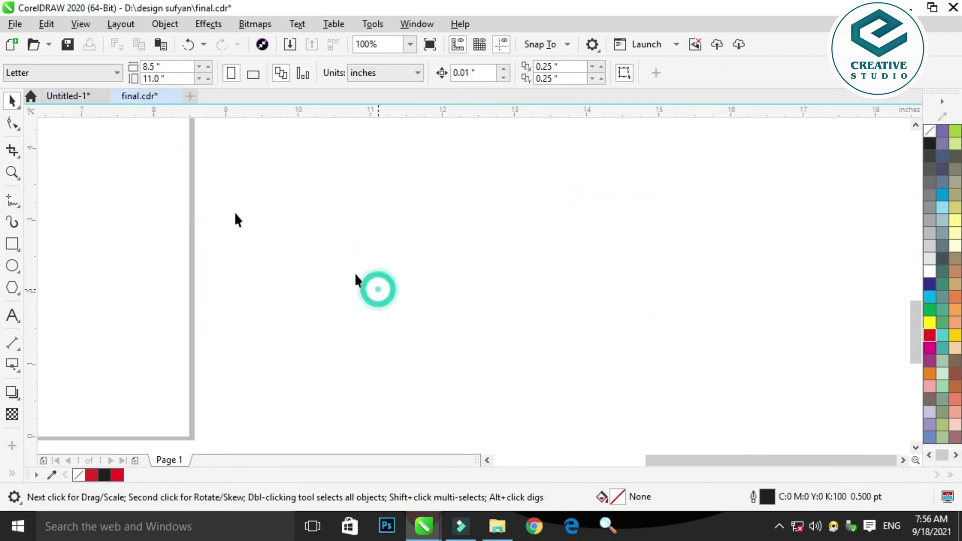
click(52, 100)
scroll(635, 255, down, 2)
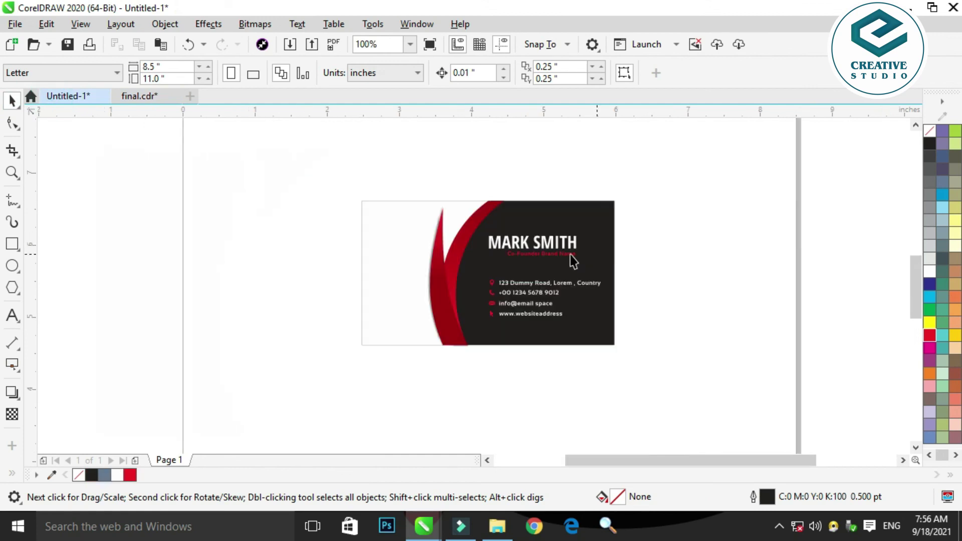
right_click(272, 195)
click(323, 299)
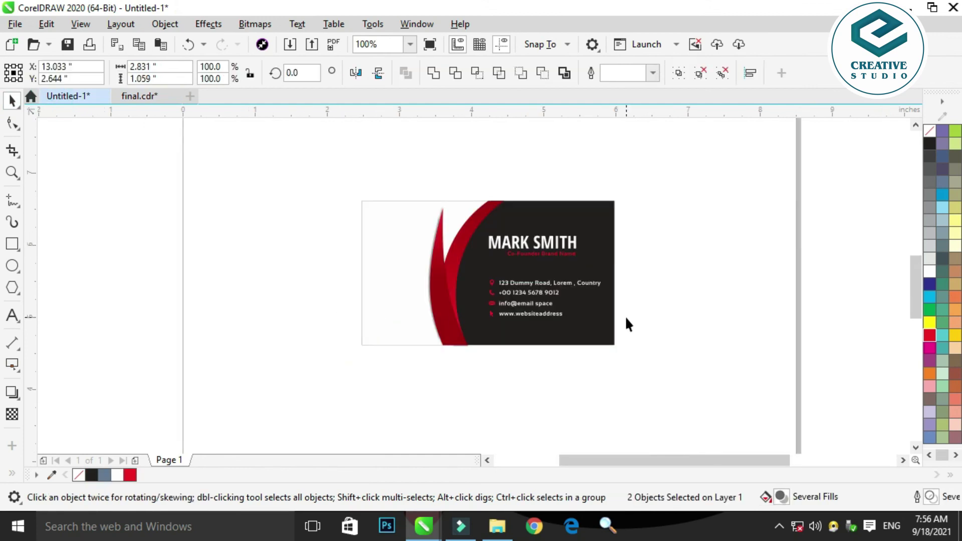
Step: Move the pasted logo and QR code to the empty space just left of the card
key(F4)
drag(761, 399, 487, 226)
scroll(657, 322, down, 2)
drag(625, 288, 328, 269)
scroll(315, 229, up, 2)
click(317, 233)
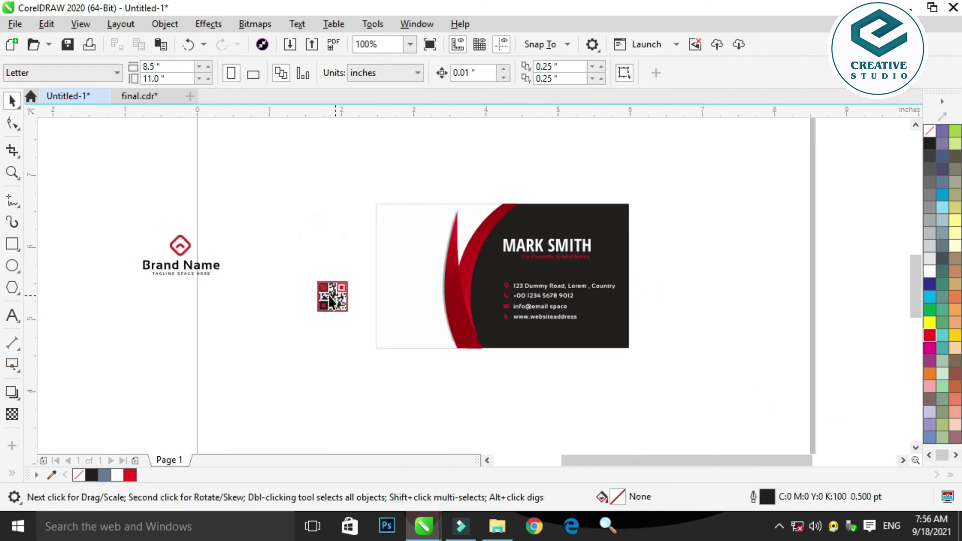
Step: Place the logo and QR code on the card's white area and add a horizontal guideline along the top of the name
scroll(325, 260, up, 2)
click(321, 260)
drag(497, 401, 473, 313)
scroll(546, 351, down, 1)
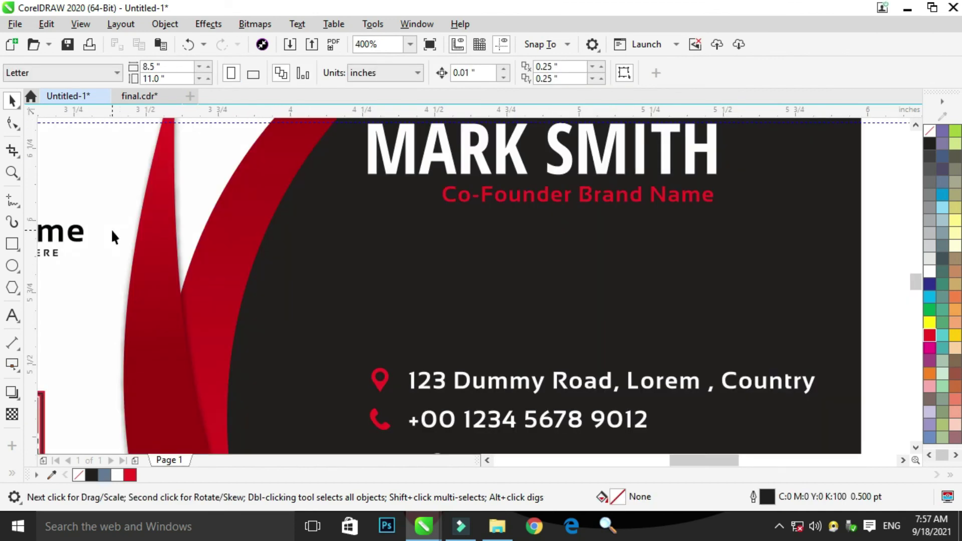
Step: Draw a straight horizontal line about 0.94 inches long just below the red Co-Founder title
click(13, 205)
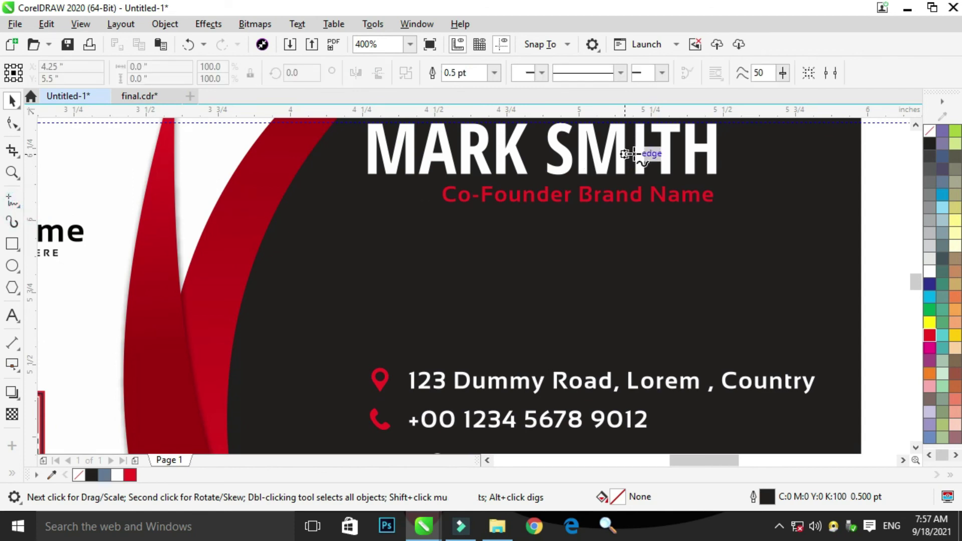
scroll(461, 208, up, 2)
scroll(490, 220, down, 1)
scroll(376, 257, down, 1)
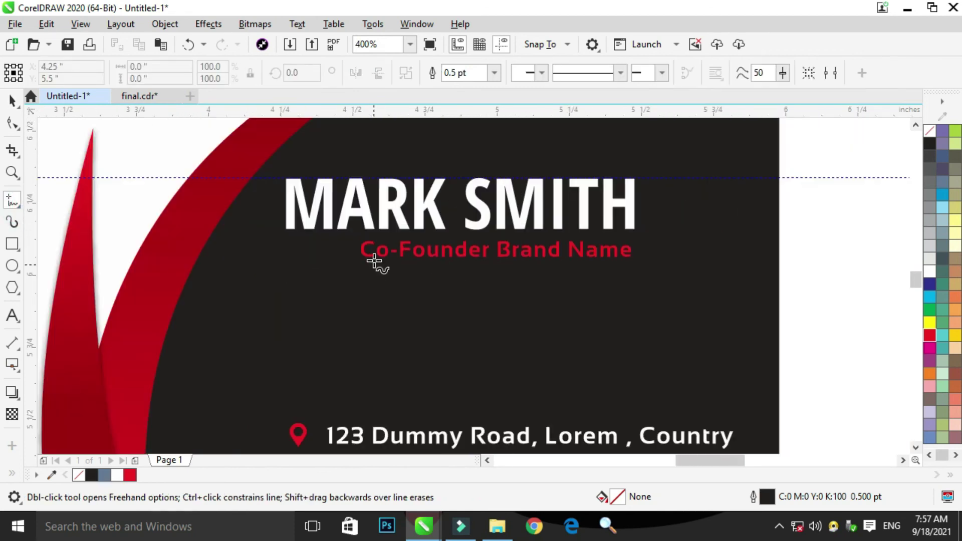
scroll(375, 251, up, 1)
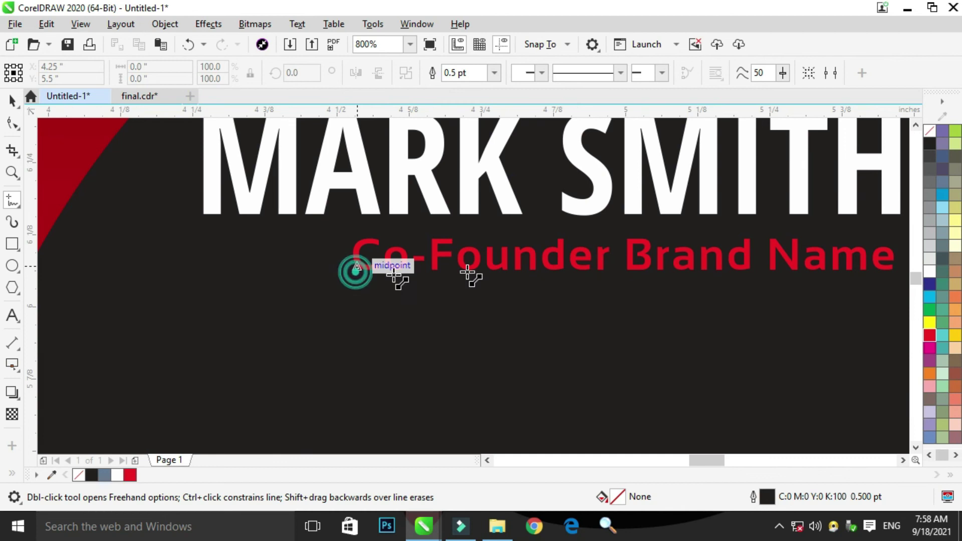
click(356, 272)
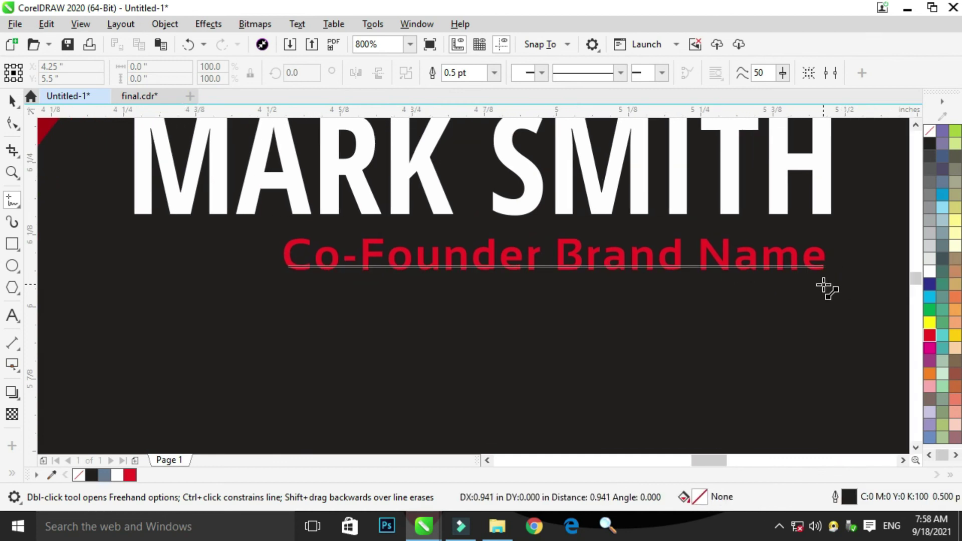
click(828, 287)
key(space)
key(Down)
Step: Color the line under the title white and set its outline width to Hairline
click(929, 274)
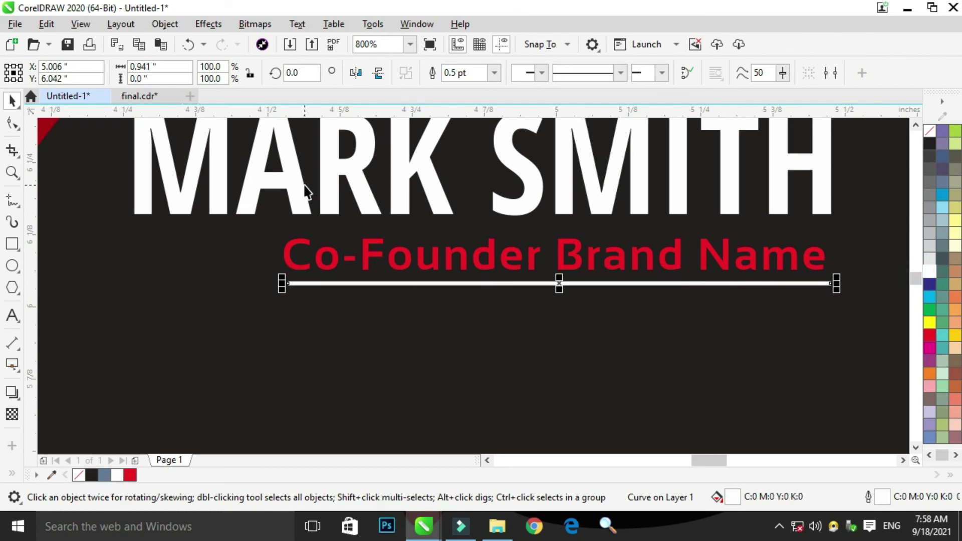
key(F12)
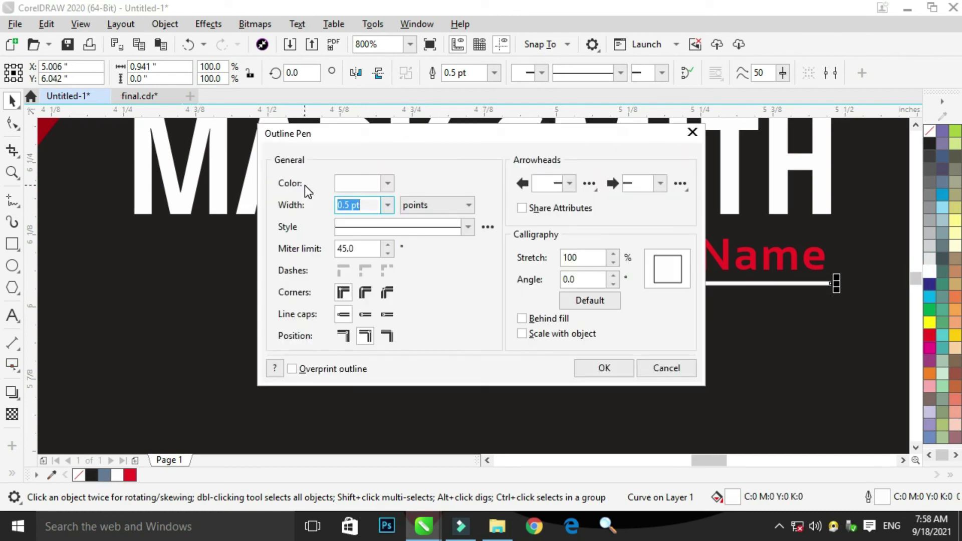
click(387, 205)
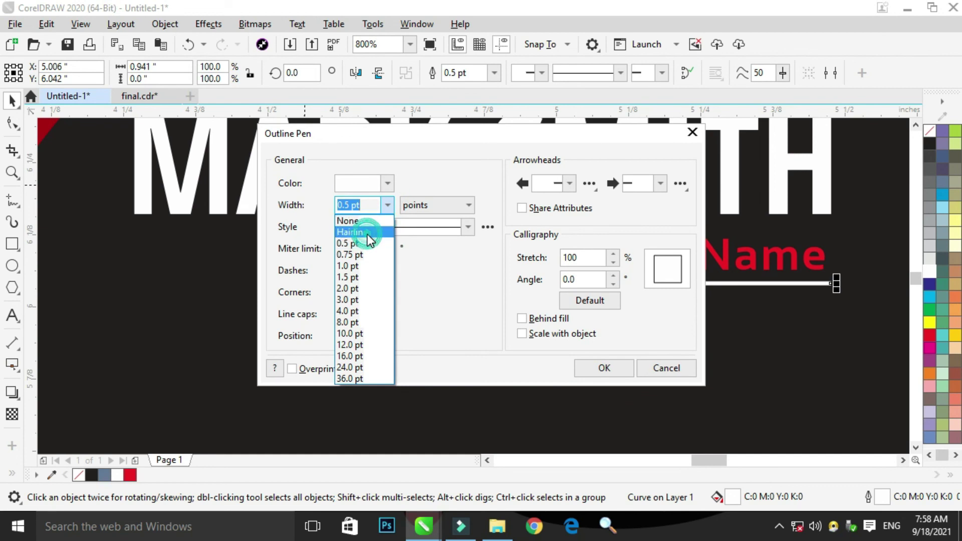
click(366, 234)
key(Return)
scroll(389, 243, down, 3)
click(723, 279)
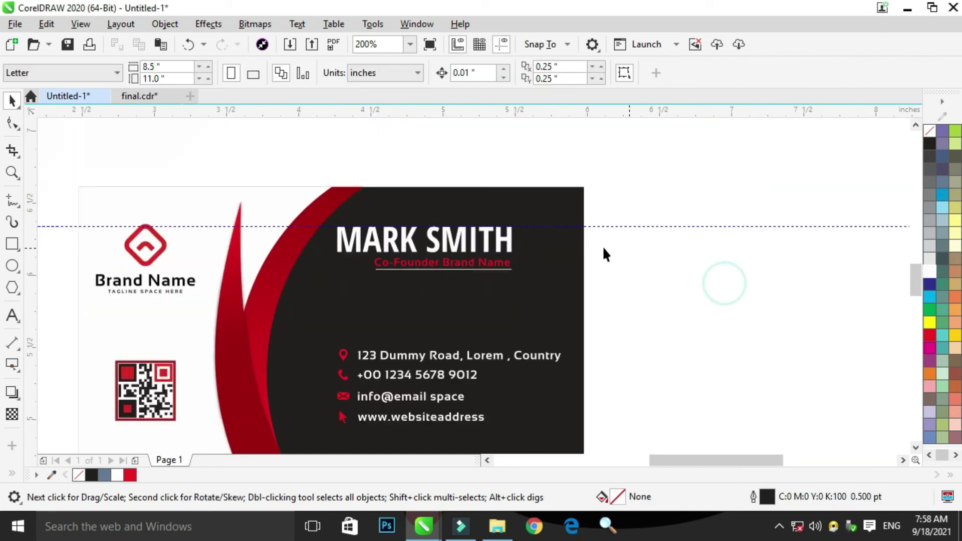
Step: Convert the hairline outline under the title to an object
click(488, 272)
ctrl+click(477, 269)
scroll(477, 269, up, 2)
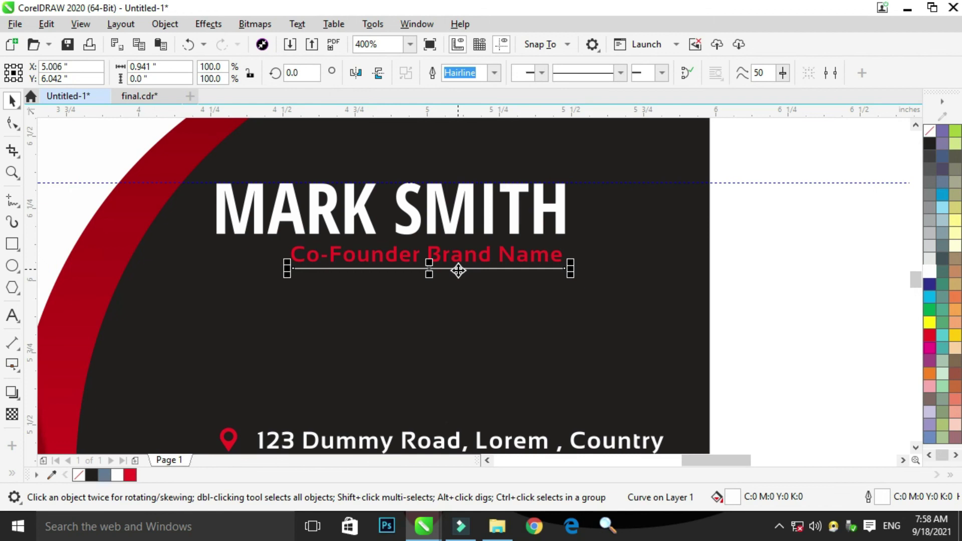
scroll(429, 273, up, 1)
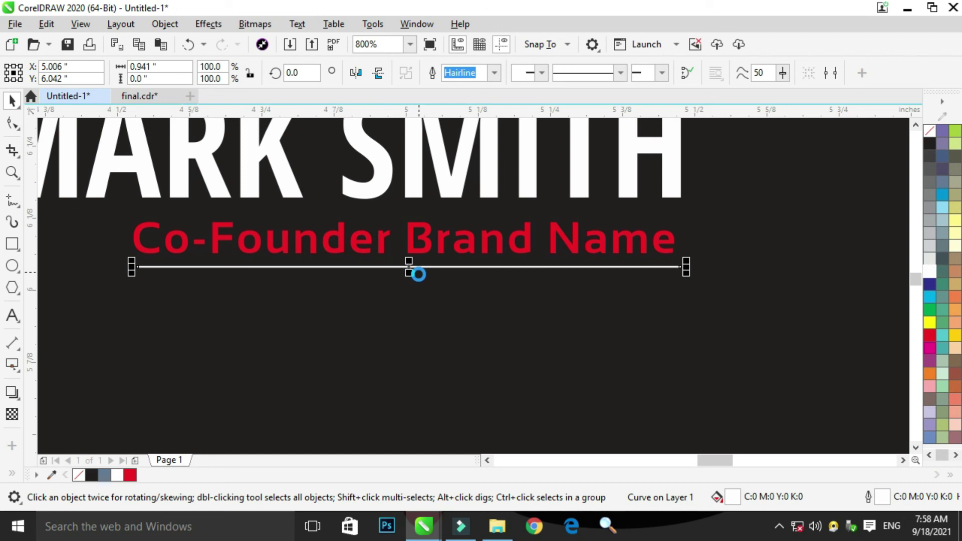
key(ctrl+shift+q)
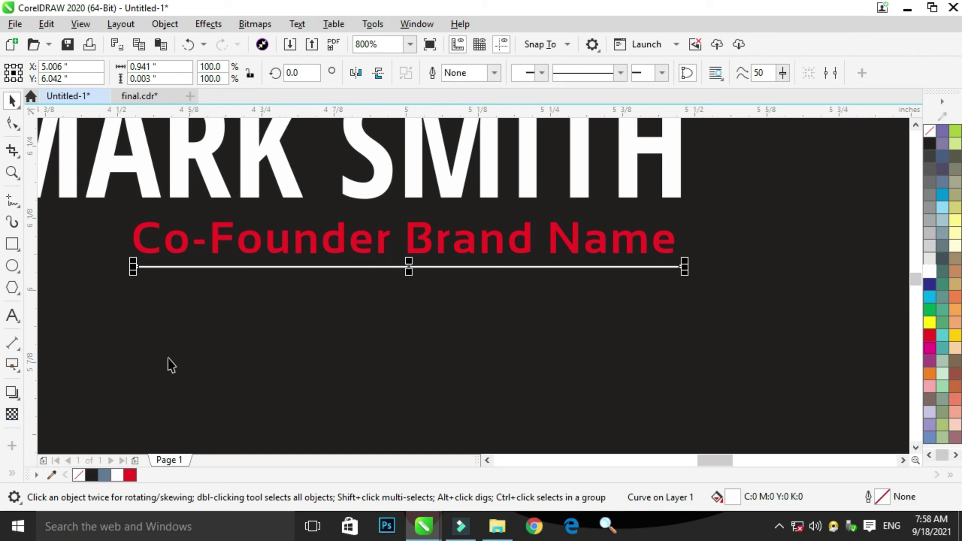
Step: Apply a horizontal fountain fill to the thin line, alternating white, red, white and red from its start to its end
key(g)
drag(138, 268, 680, 265)
drag(930, 334, 680, 265)
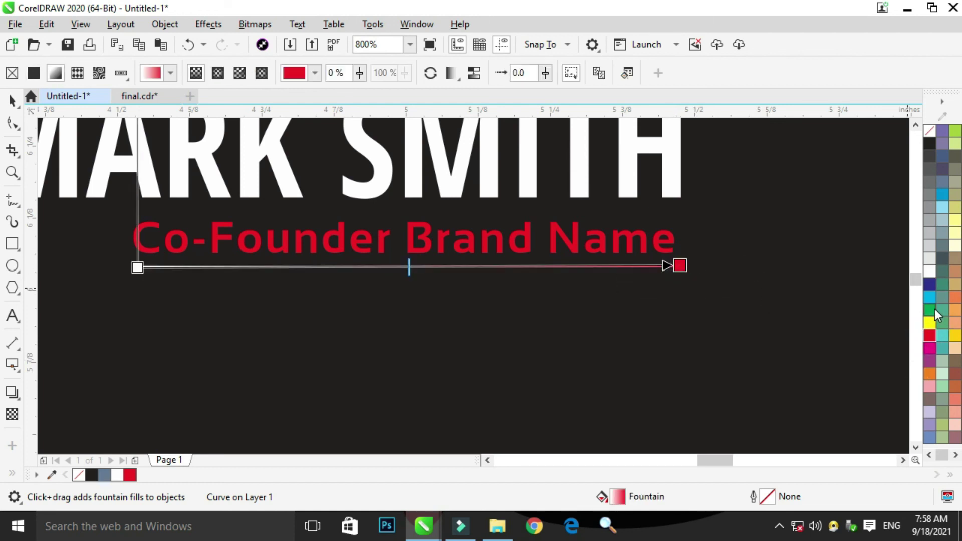
drag(930, 271, 501, 266)
drag(468, 314, 312, 265)
scroll(498, 271, down, 1)
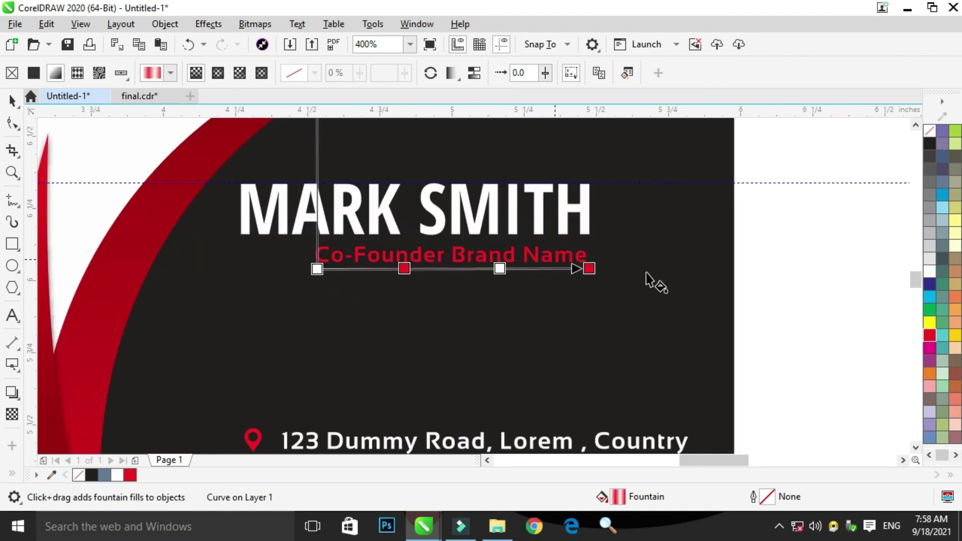
key(space)
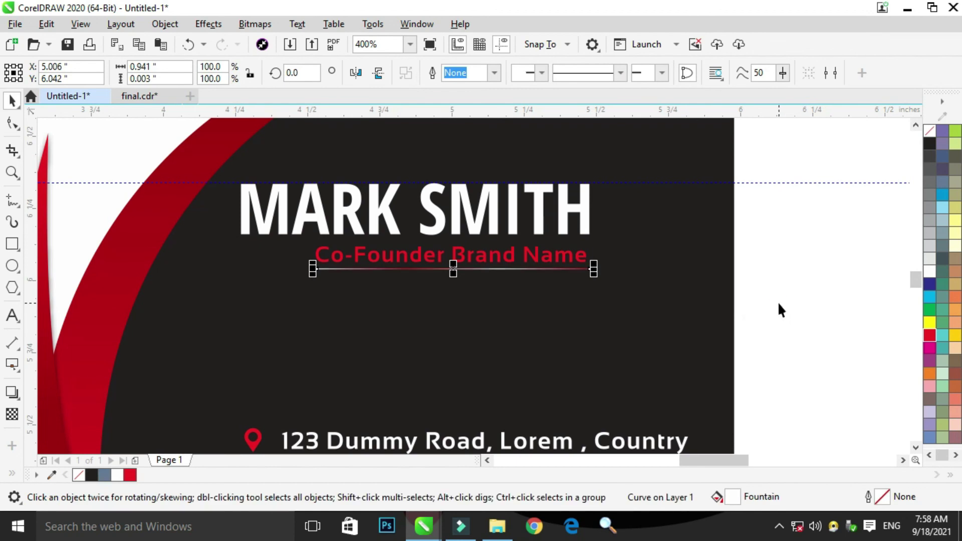
click(802, 300)
Step: Nudge the gradient line slightly down to Y 6.032 inches
scroll(657, 249, down, 2)
scroll(576, 252, up, 4)
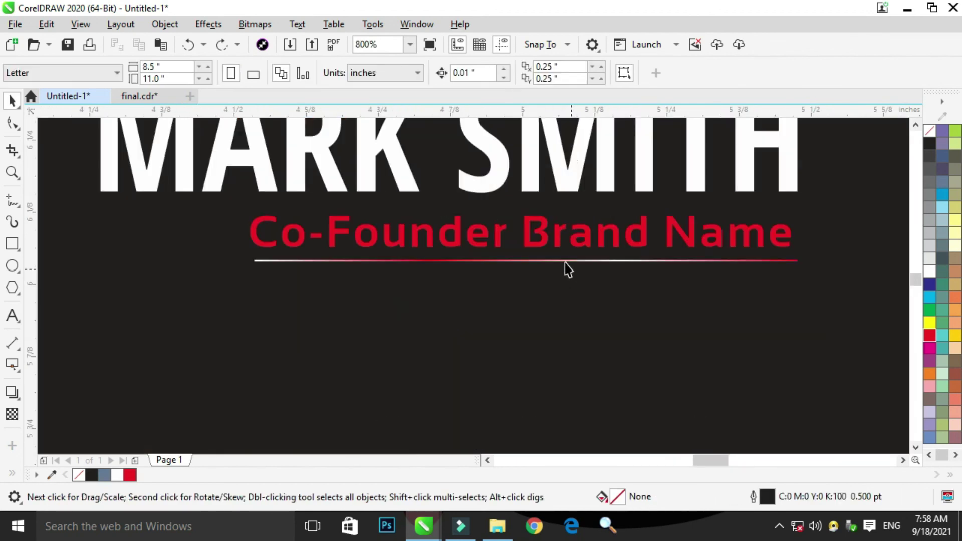
click(540, 258)
scroll(435, 246, down, 2)
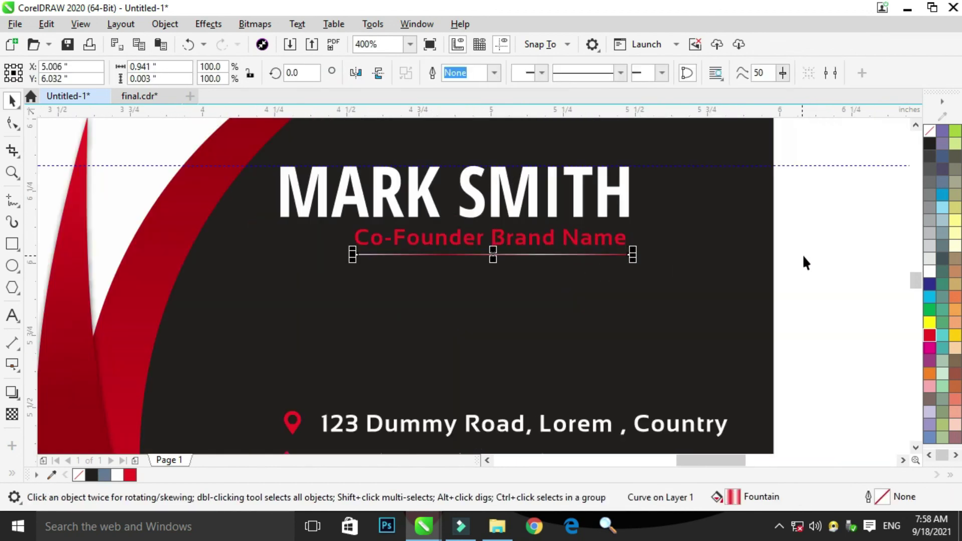
click(827, 261)
Step: Delete the horizontal guideline along the top of the name
scroll(577, 223, down, 2)
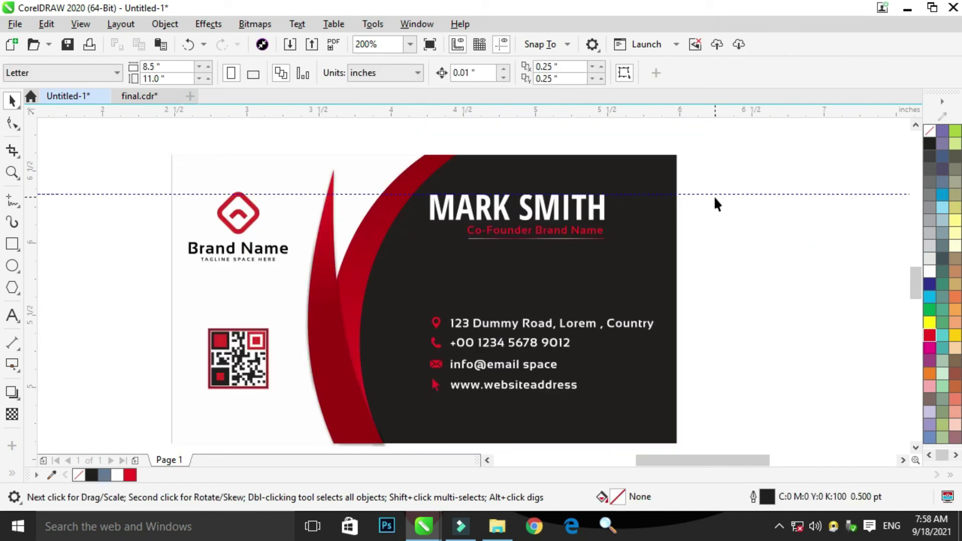
click(709, 195)
click(743, 217)
scroll(626, 228, down, 1)
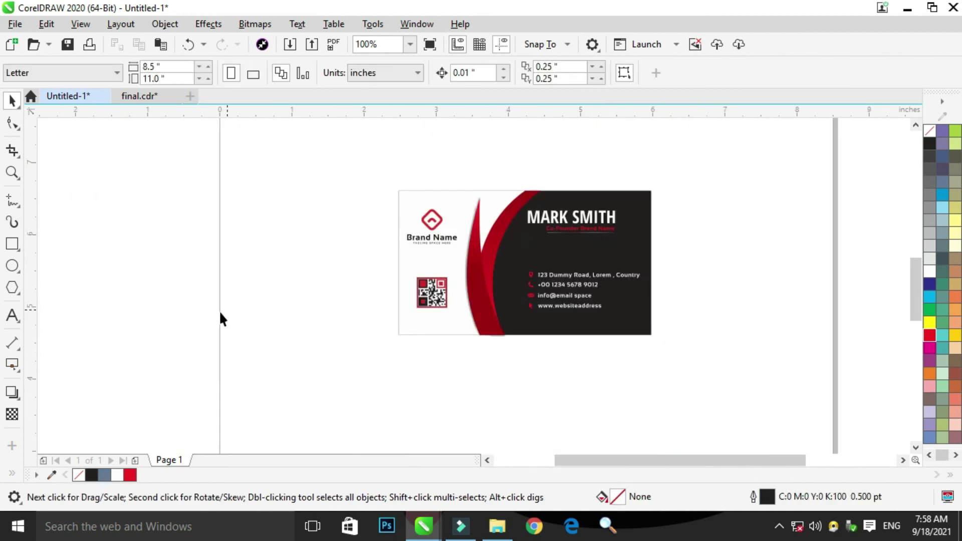
Step: Group all objects of the business card, fit the group to the view and preview it full screen
click(312, 390)
drag(317, 396, 657, 218)
key(ctrl+g)
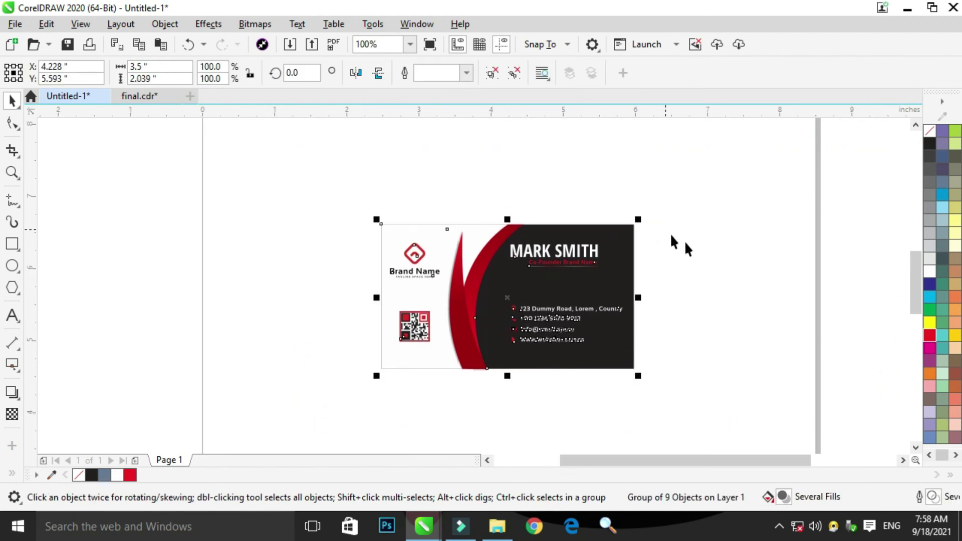
key(shift+F2)
key(F9)
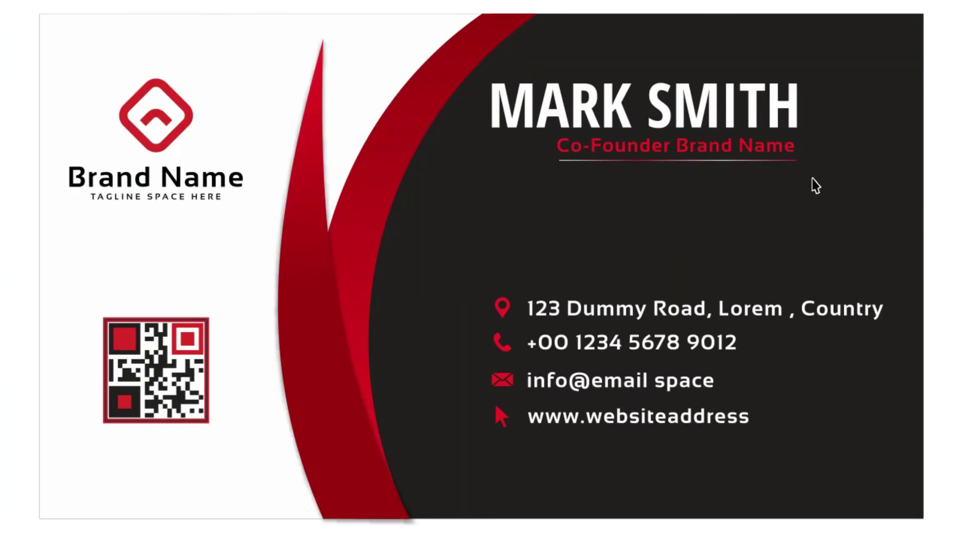